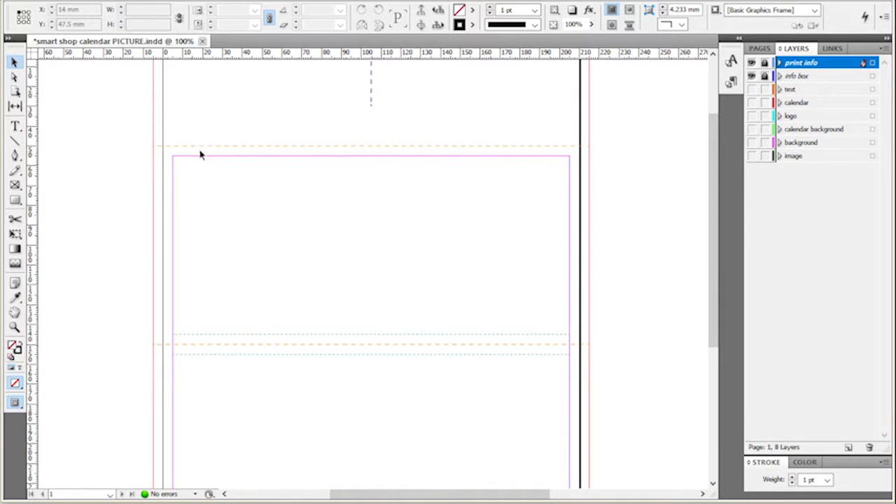
# Show all the document's layers except print info and info box, which are hidden.
pyautogui.scroll(-5, 405, 254)
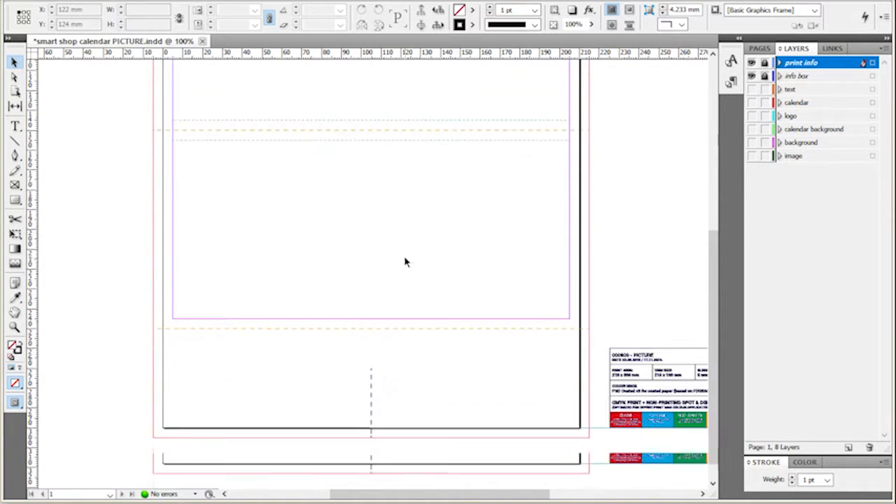
pyautogui.scroll(-8, 500, 315)
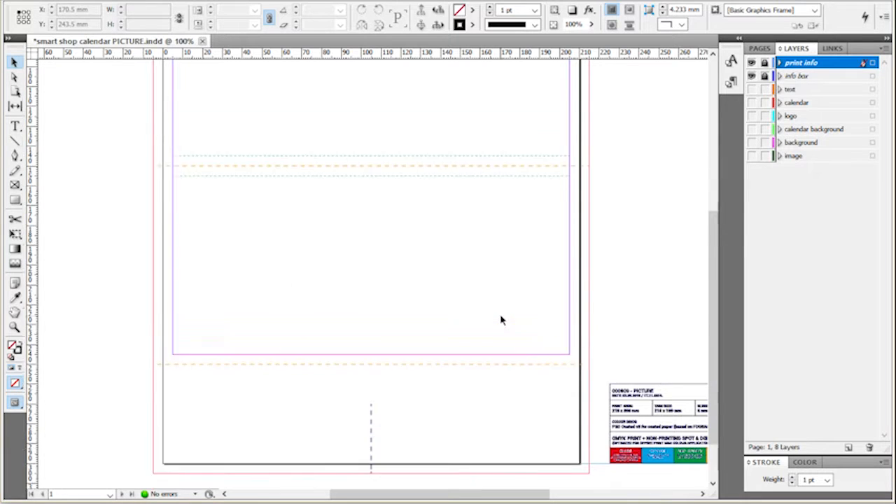
pyautogui.scroll(-3, 312, 270)
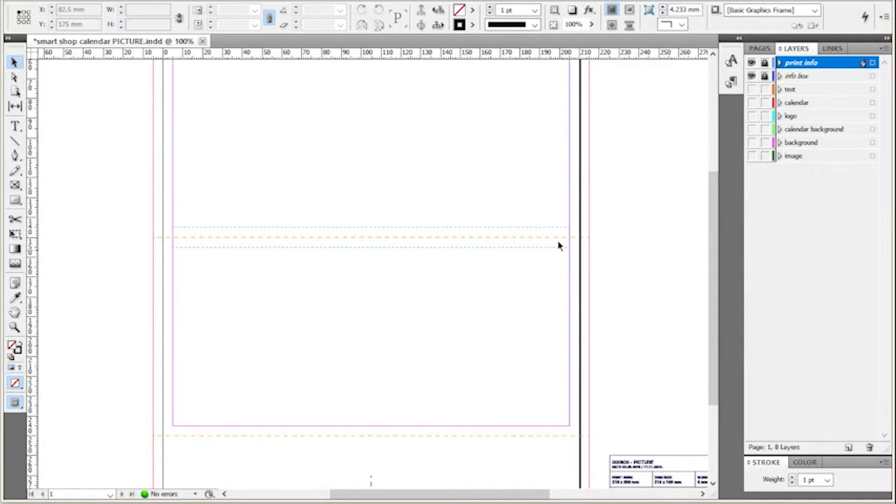
pyautogui.click(751, 62)
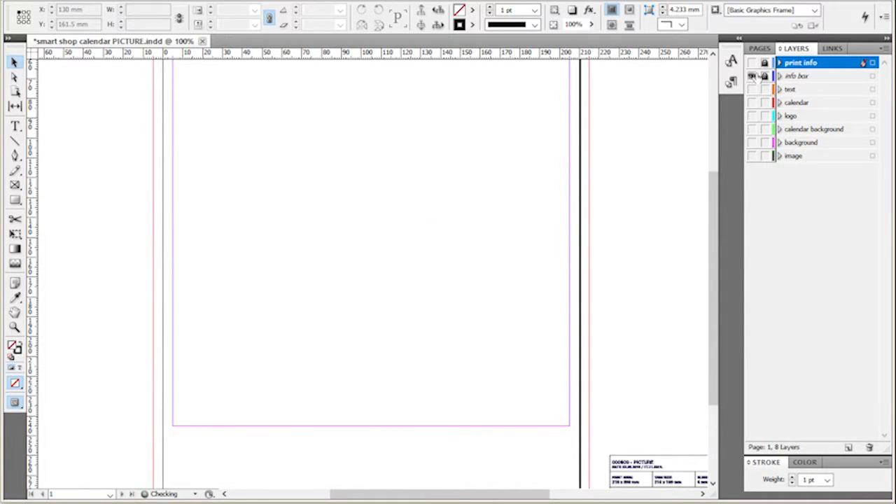
pyautogui.keyDown('alt'); pyautogui.click(751, 76); pyautogui.keyUp('alt')
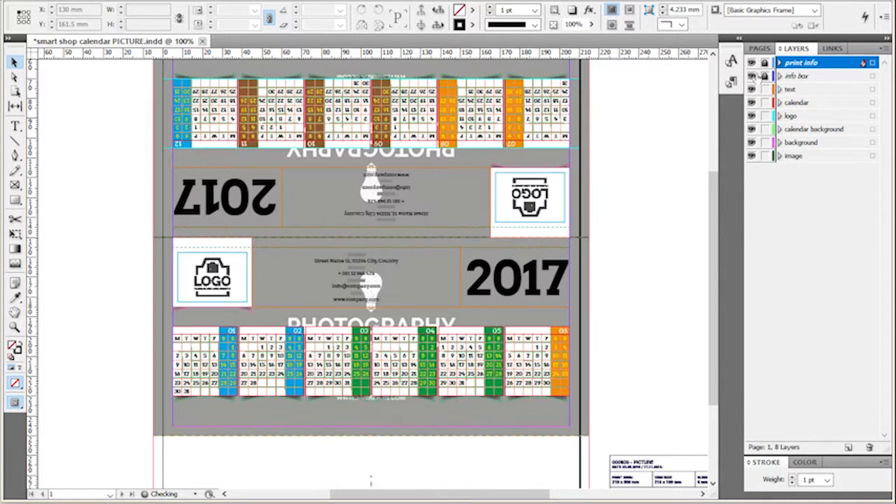
pyautogui.click(798, 76)
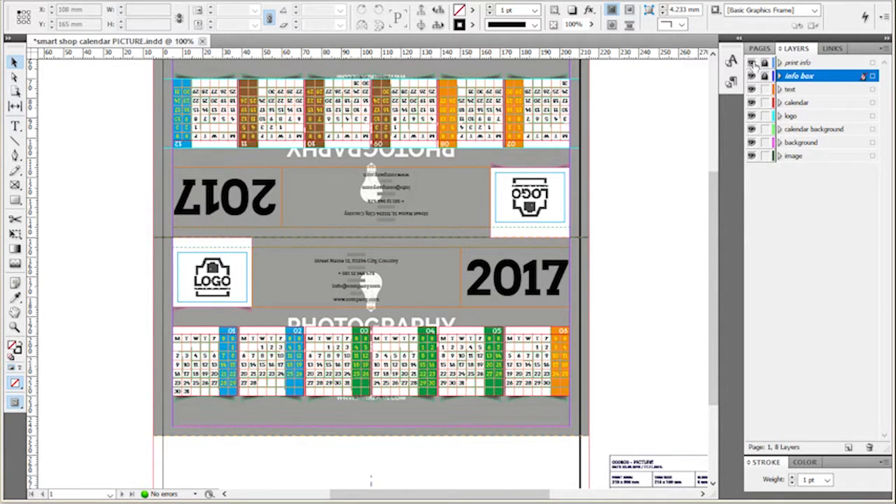
pyautogui.moveTo(751, 63); pyautogui.dragTo(751, 76)
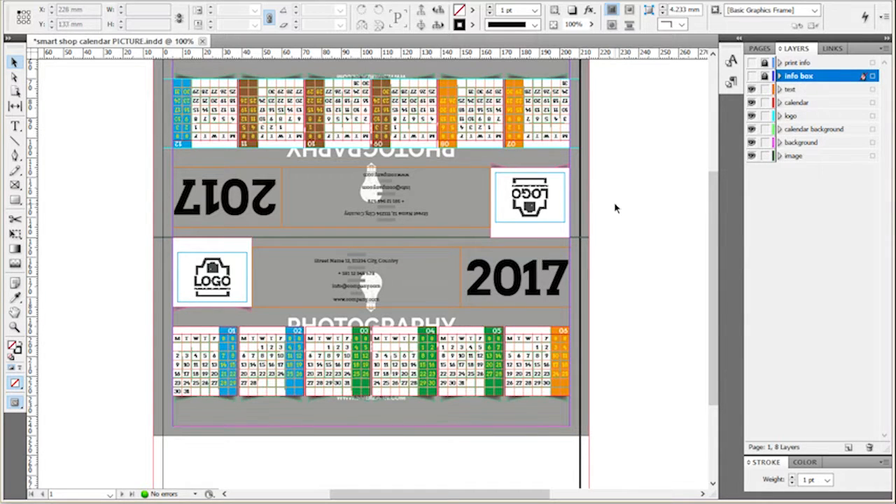
# Open the A-CALENDAR master page, examine its layout, and return to page 1.
pyautogui.click(757, 49)
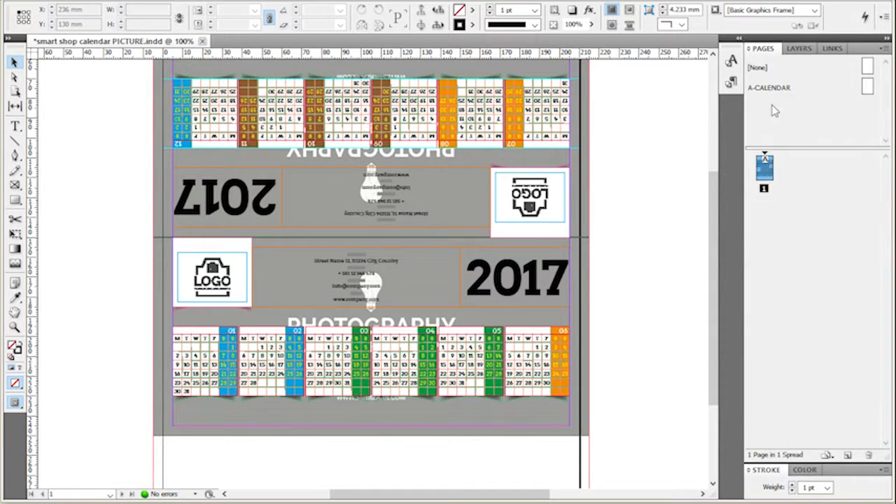
pyautogui.moveTo(813, 147); pyautogui.dragTo(813, 132)
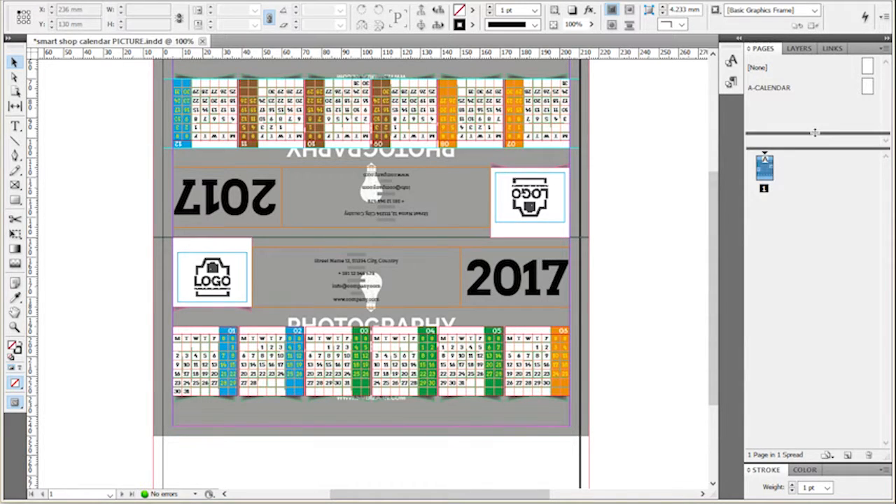
pyautogui.doubleClick(865, 89)
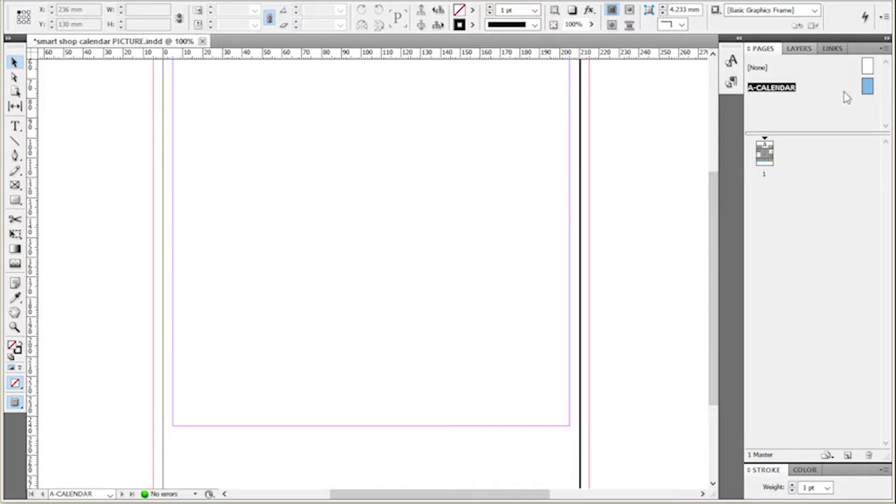
pyautogui.scroll(4, 559, 261)
pyautogui.scroll(-5, 560, 262)
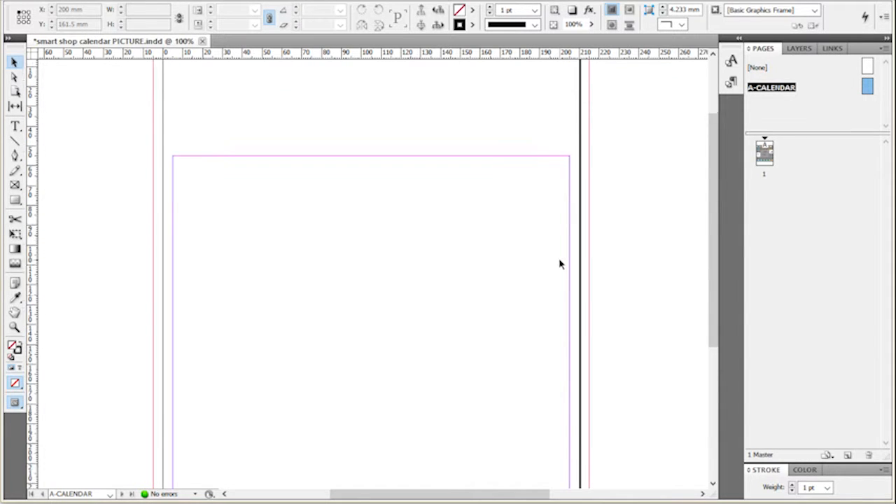
pyautogui.scroll(6, 559, 264)
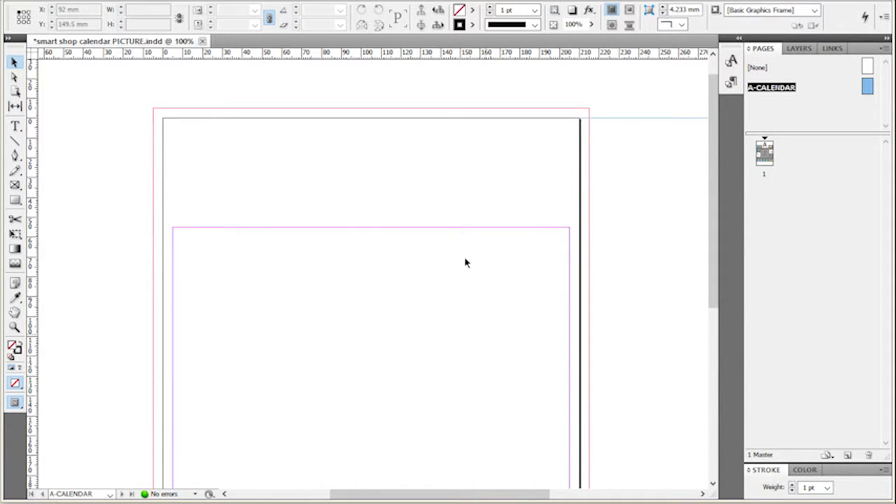
pyautogui.scroll(-5, 467, 261)
pyautogui.doubleClick(764, 156)
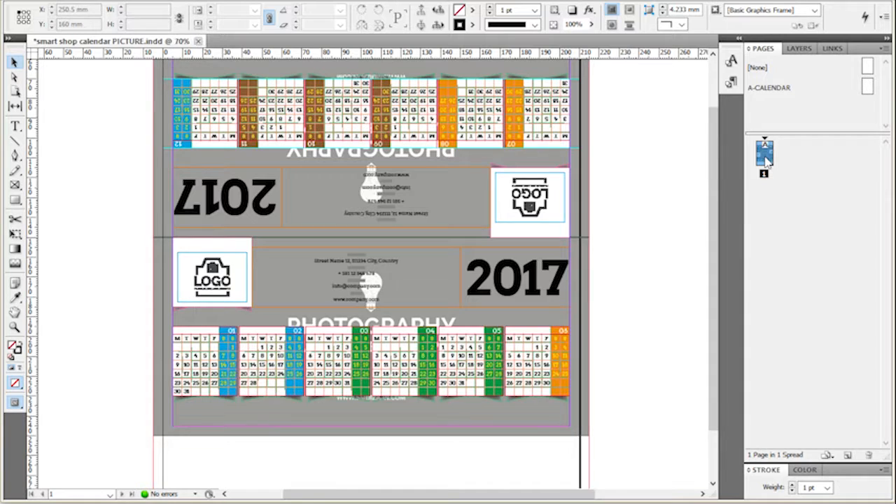
# Fit the whole page in view and examine the extent of the background image frame on its upper half.
pyautogui.hotkey('ctrl', '0')
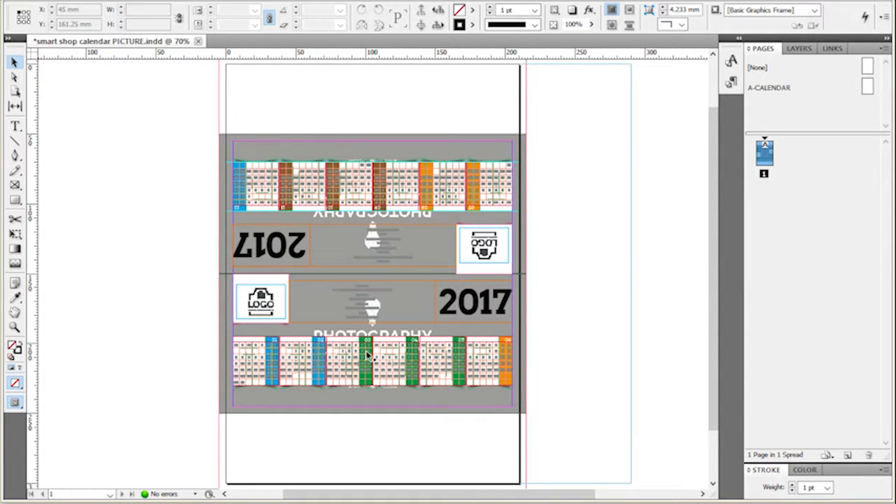
pyautogui.click(528, 152)
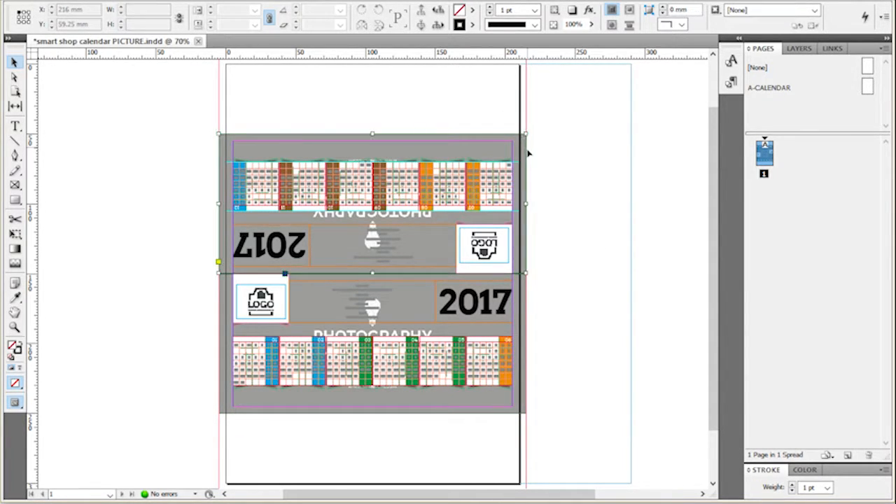
pyautogui.click(574, 241)
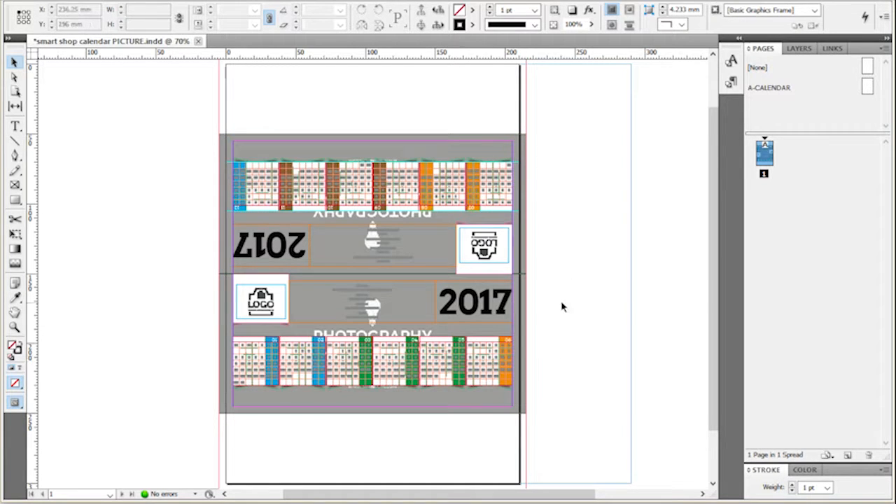
pyautogui.click(308, 139)
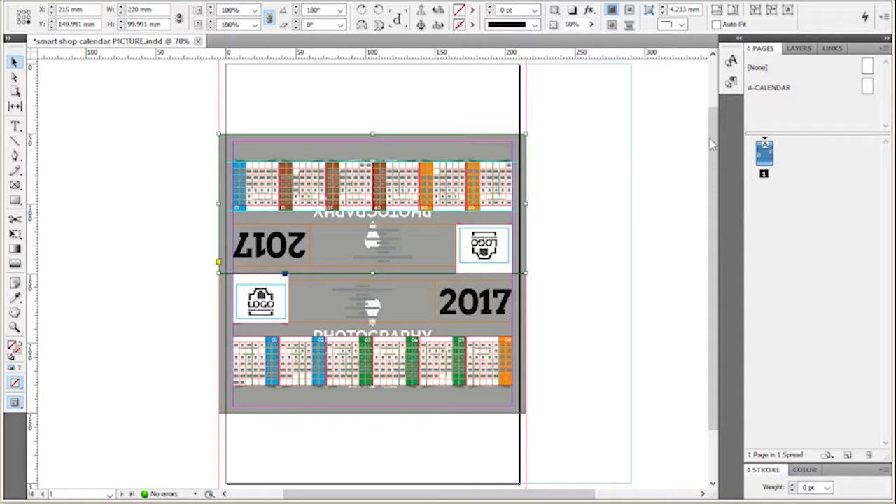
pyautogui.click(625, 179)
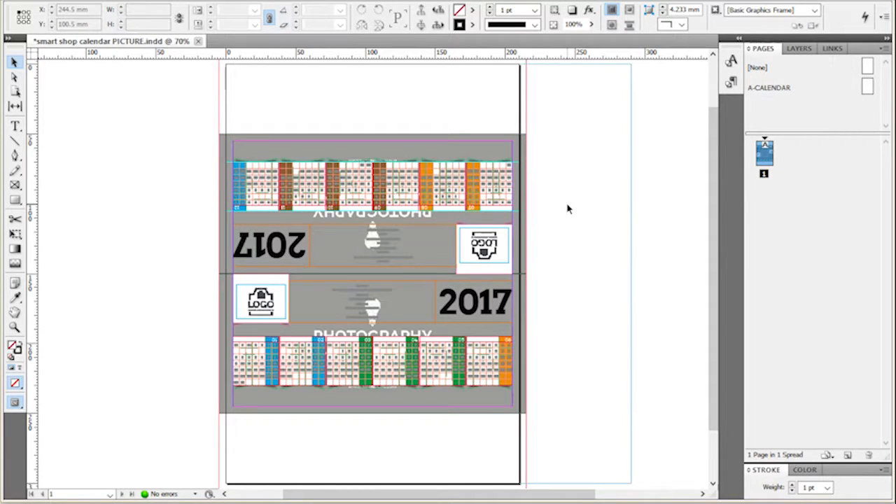
pyautogui.scroll(-1, 567, 208)
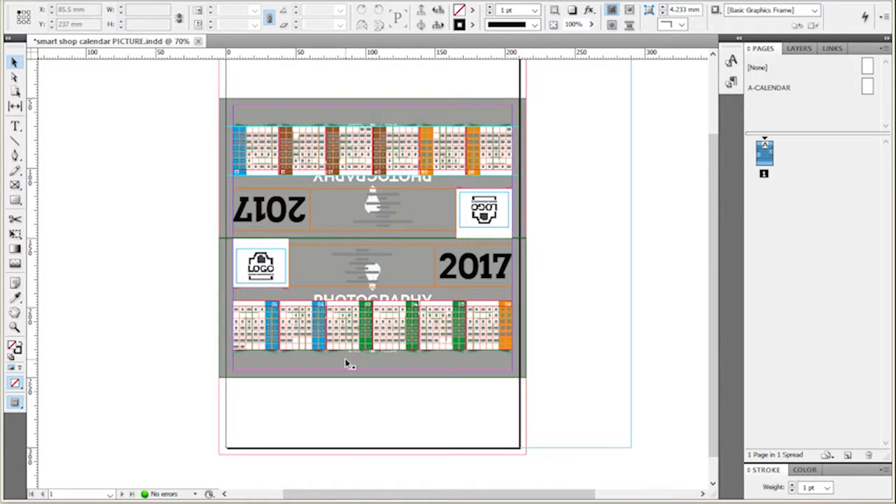
pyautogui.scroll(1, 346, 362)
# Inspect the January calendar's month-number header frame and its weekday and dates frame up close.
pyautogui.scroll(2, 348, 362)
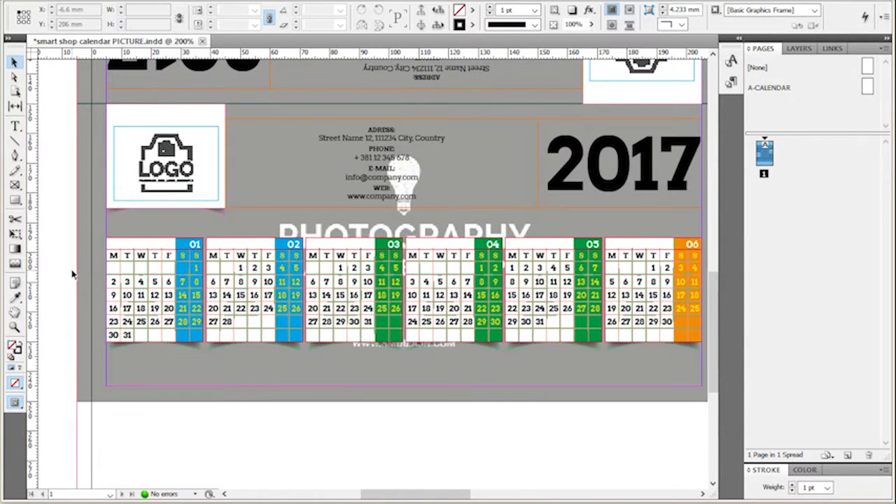
pyautogui.scroll(3, 73, 274)
pyautogui.click(373, 199)
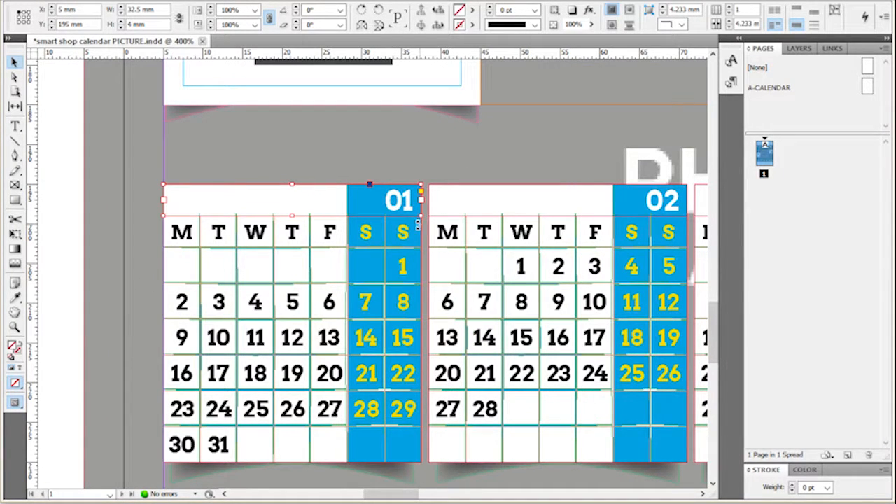
pyautogui.click(420, 233)
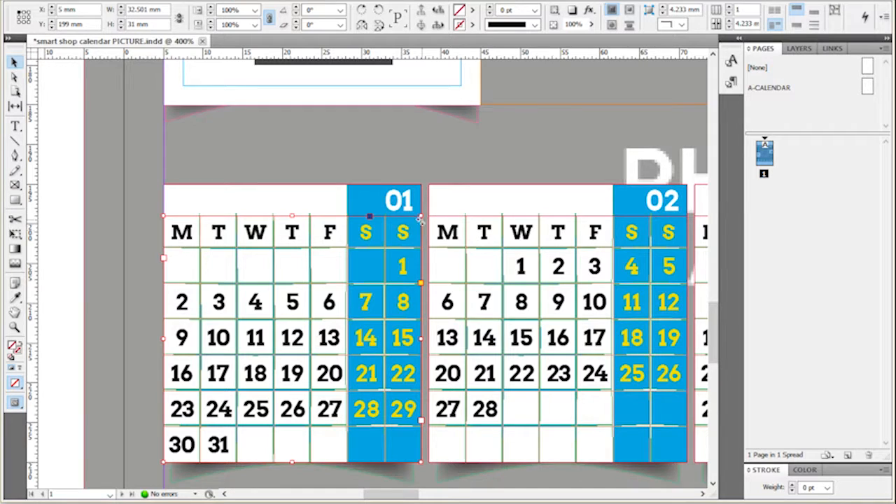
pyautogui.click(275, 203)
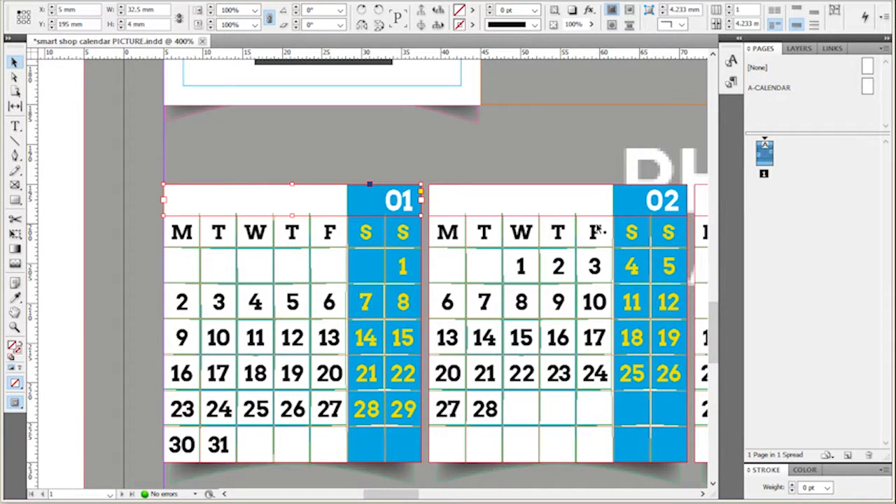
# Try shrinking the January header text frame and recoloring the weekend block green with C 94, M 0, Y 98, K 0.
pyautogui.moveTo(420, 215); pyautogui.dragTo(407, 210)
pyautogui.click(415, 211)
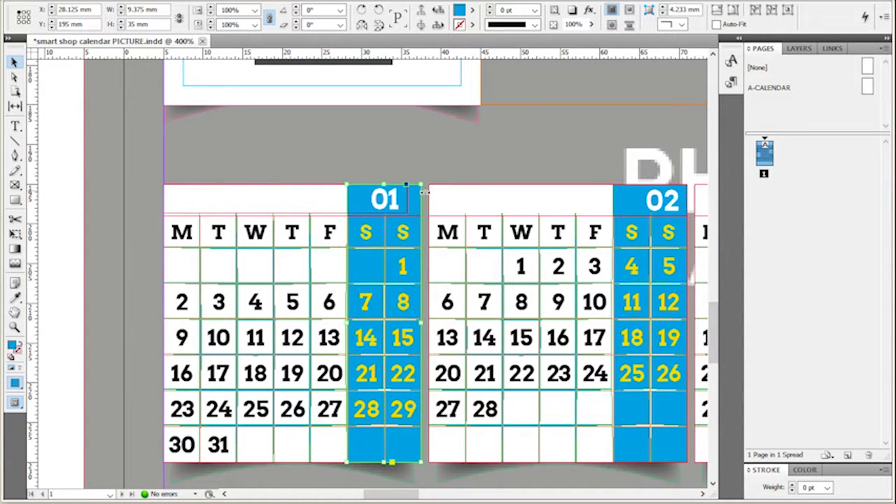
pyautogui.doubleClick(13, 345)
pyautogui.click(194, 225)
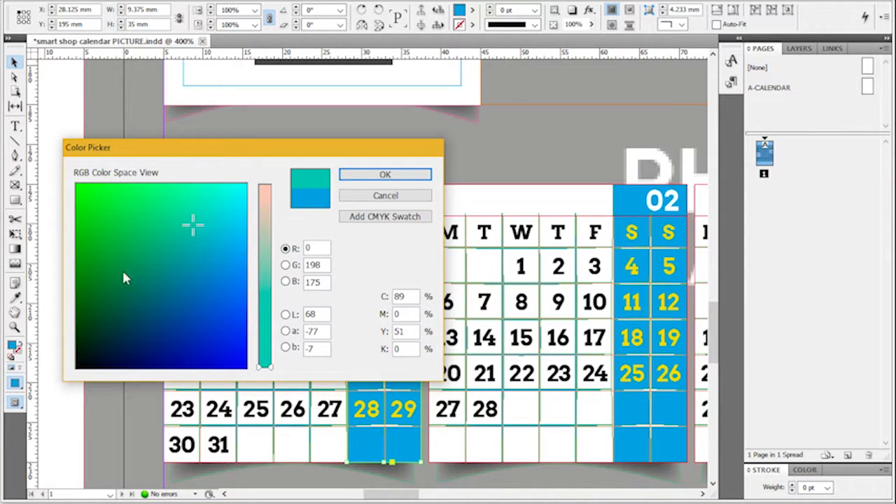
pyautogui.click(117, 247)
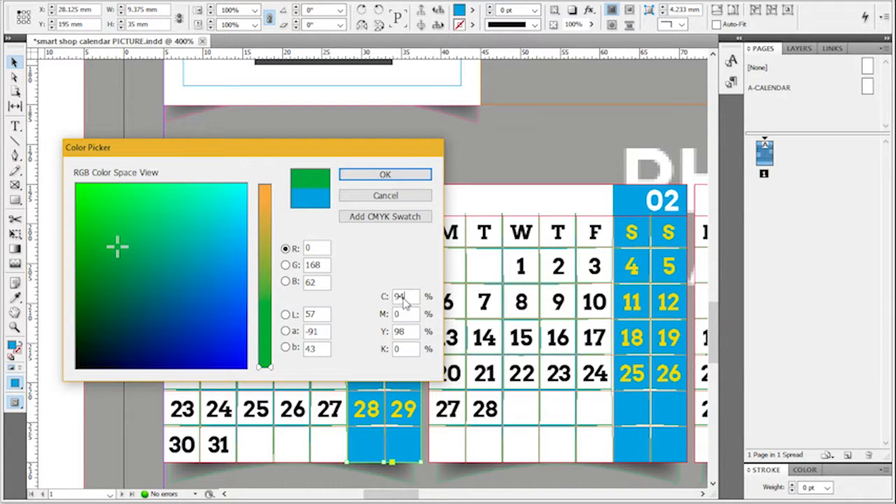
pyautogui.click(395, 175)
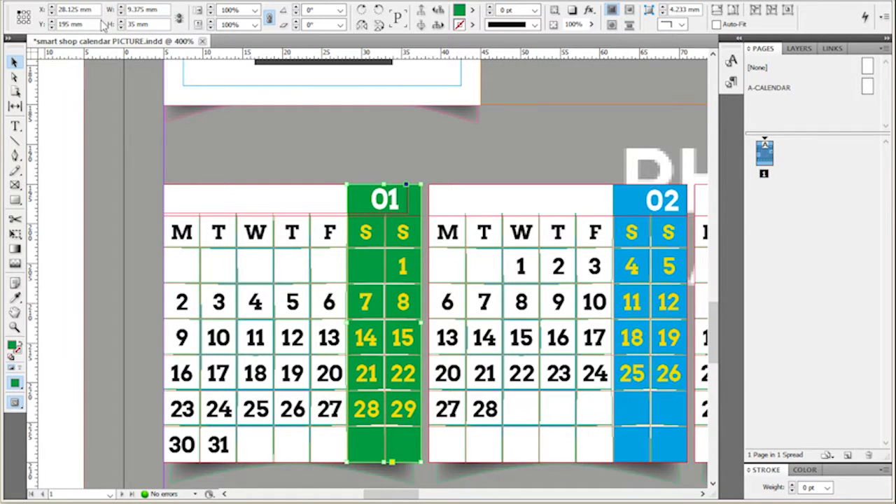
# Undo the January weekend block's fill change and the header frame's resize.
pyautogui.click(70, 1)
pyautogui.click(78, 5)
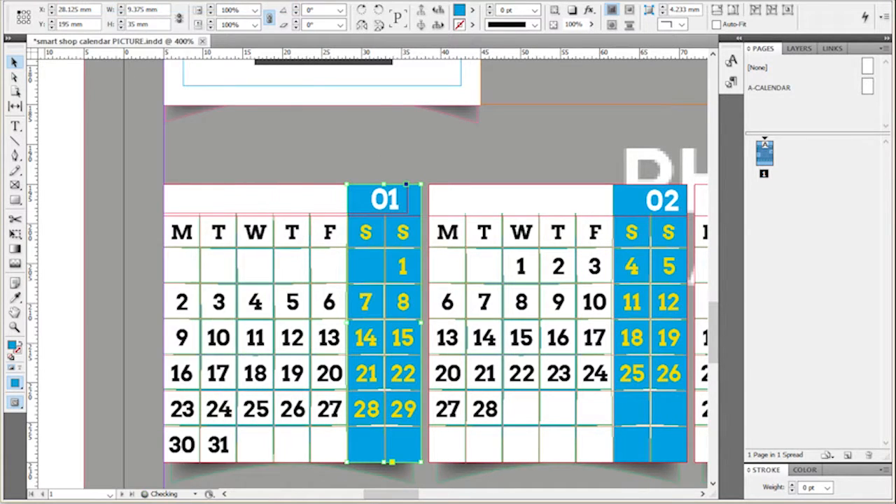
pyautogui.click(82, 1)
pyautogui.click(85, 5)
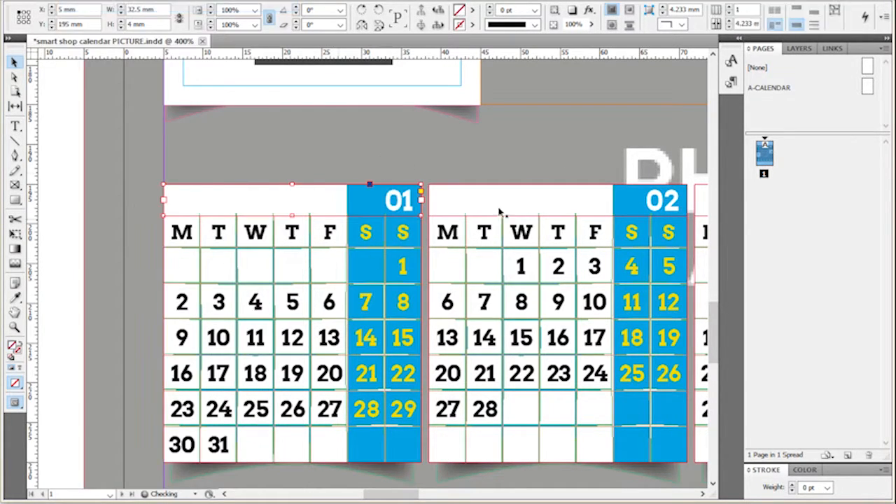
# Display the document's color swatches with both the January and February calendars in view.
pyautogui.scroll(-2, 375, 349)
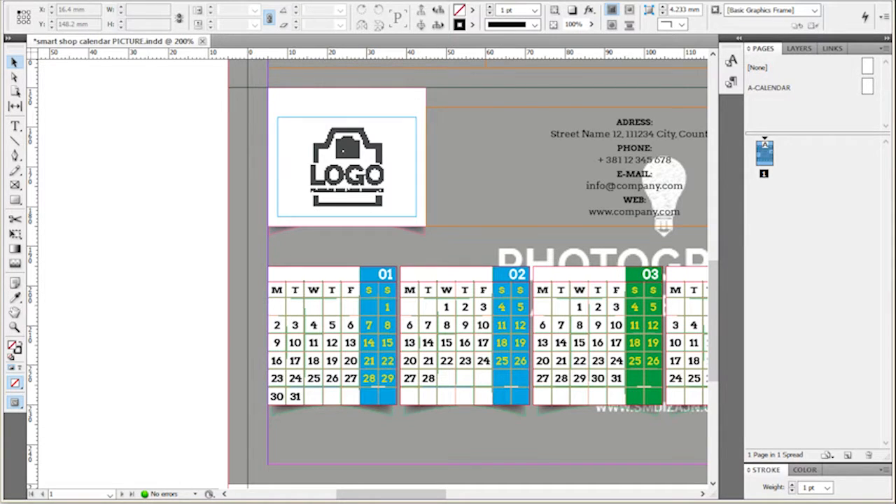
pyautogui.hotkey('alt', 'w')
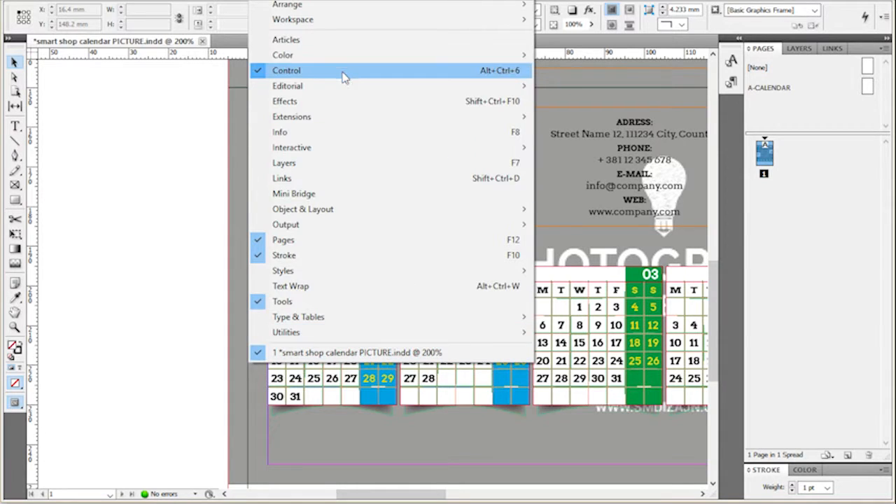
pyautogui.moveTo(344, 56)
pyautogui.click(208, 86)
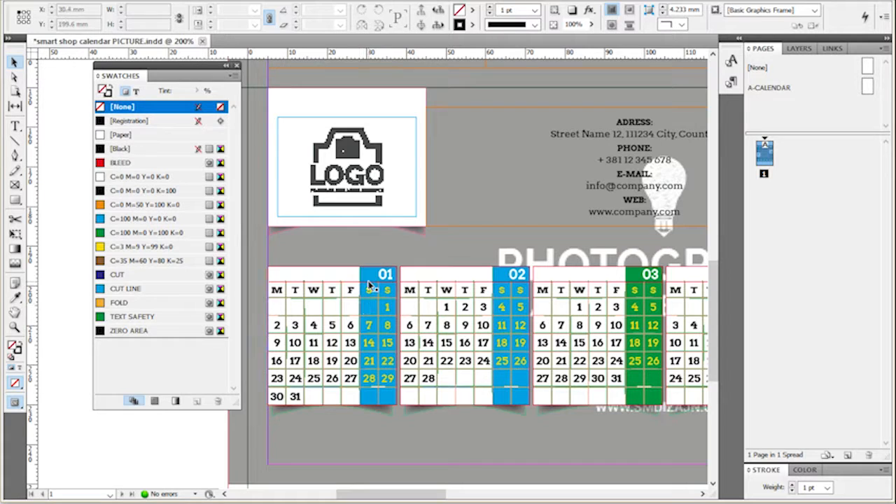
# Redefine the blue C=100 M=0 Y=0 K=0 swatch as 0% cyan and 100% magenta.
pyautogui.doubleClick(188, 220)
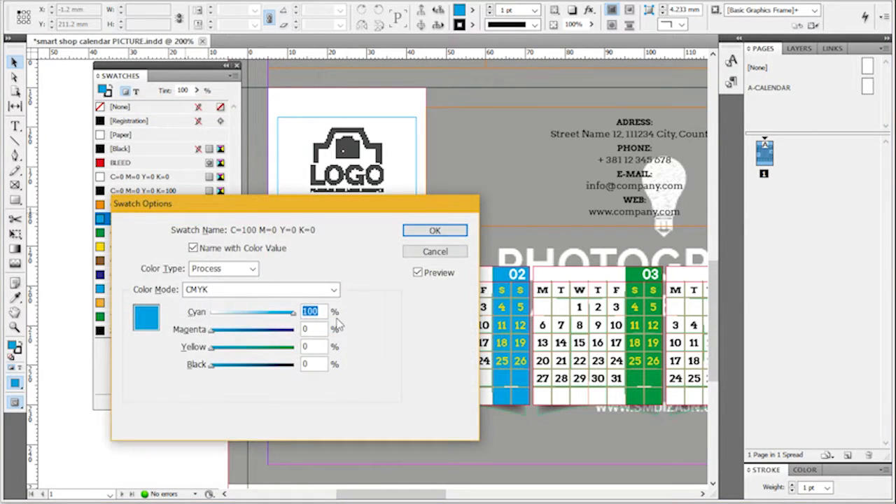
pyautogui.write('0')
pyautogui.press('Tab')
pyautogui.write('100')
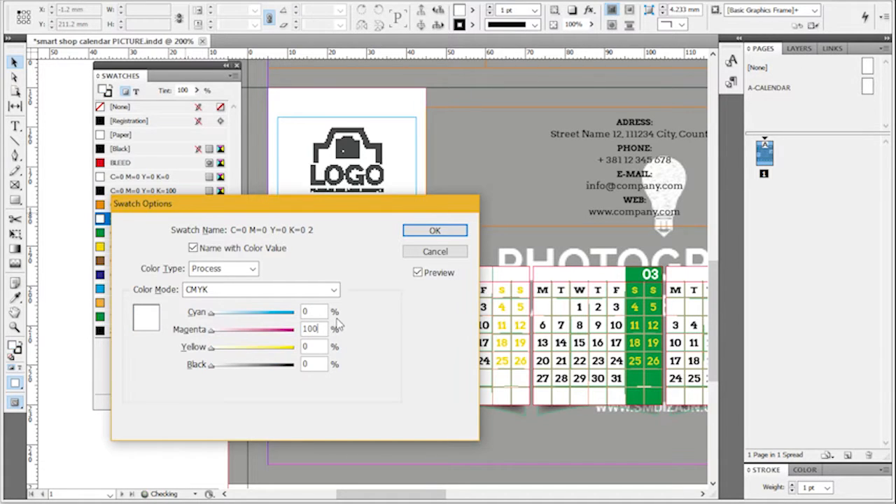
pyautogui.press('Tab')
pyautogui.press('Return')
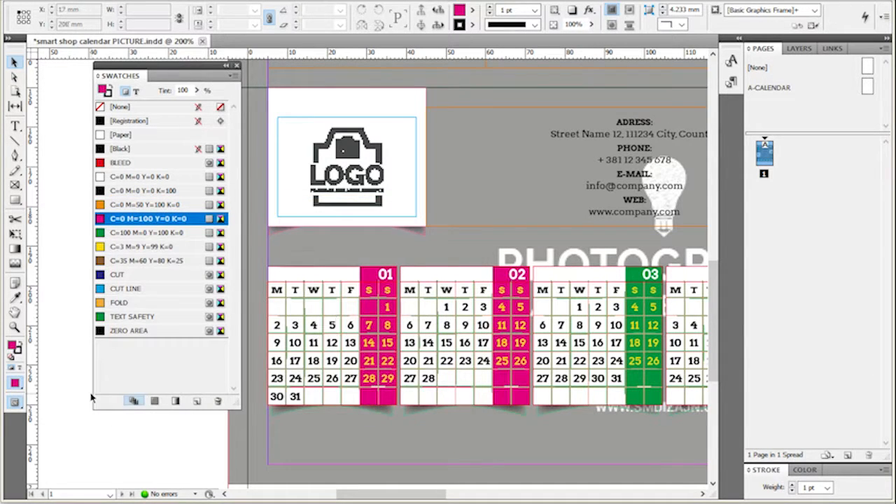
# Examine the month calendars on both sides of the layout to review where the redefined magenta swatch is used.
pyautogui.scroll(-2, 331, 395)
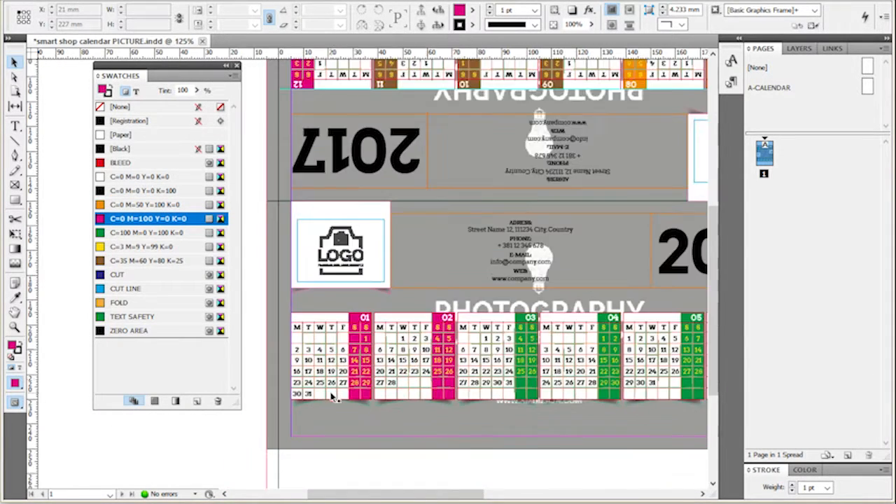
pyautogui.scroll(1, 513, 376)
pyautogui.scroll(2, 513, 375)
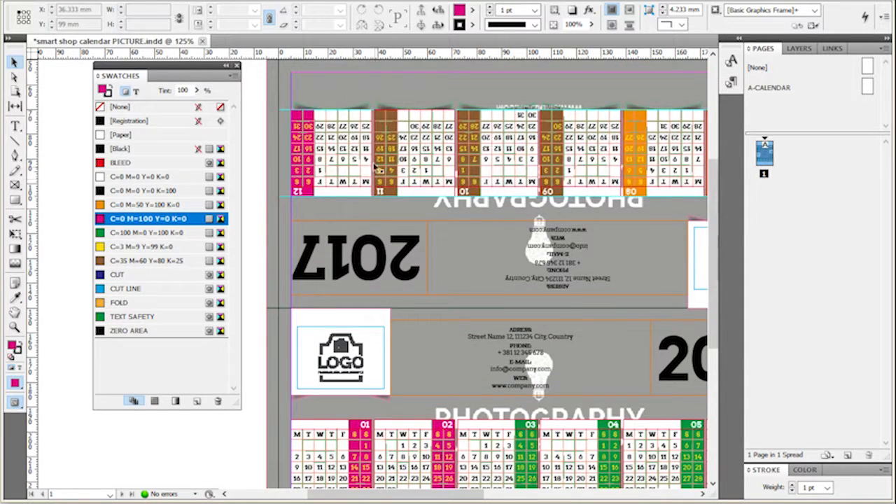
pyautogui.scroll(-1, 345, 148)
pyautogui.scroll(-1, 345, 148)
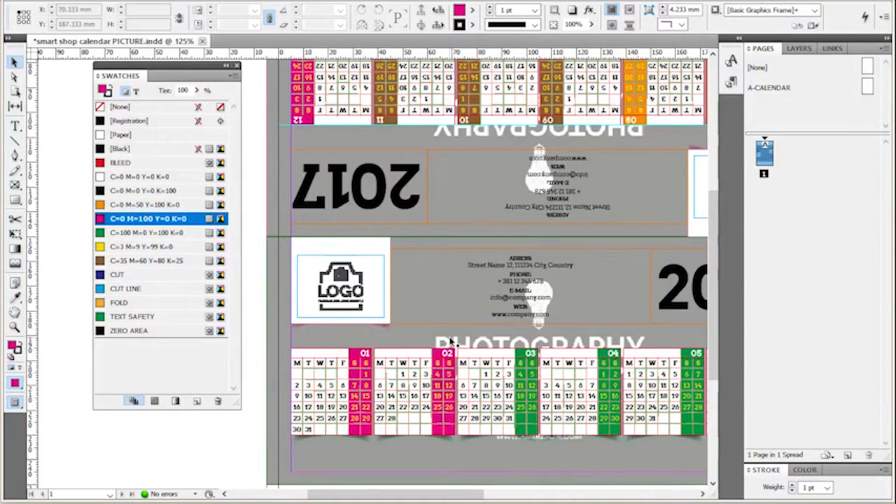
pyautogui.scroll(2, 363, 394)
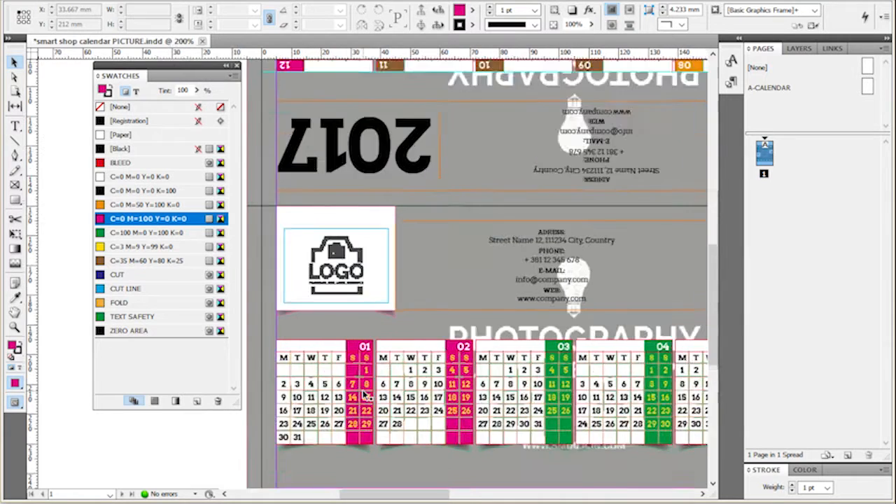
pyautogui.scroll(-1, 367, 350)
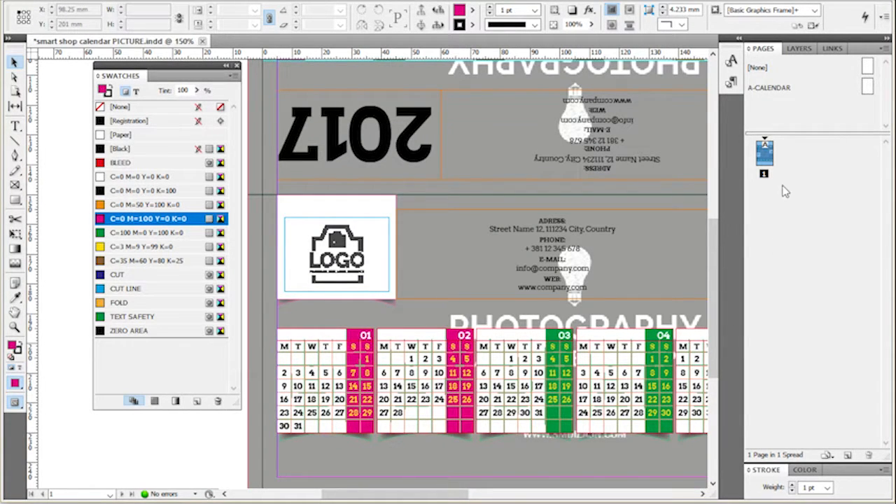
pyautogui.scroll(3, 330, 434)
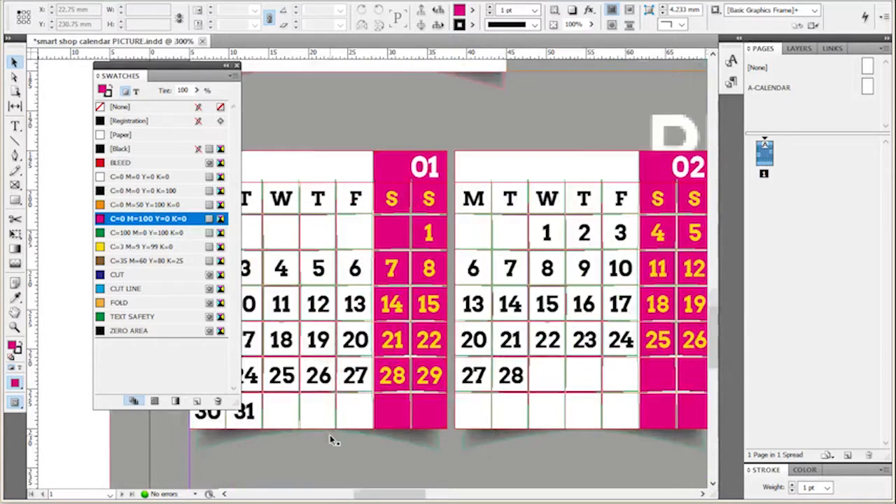
pyautogui.scroll(-2, 330, 434)
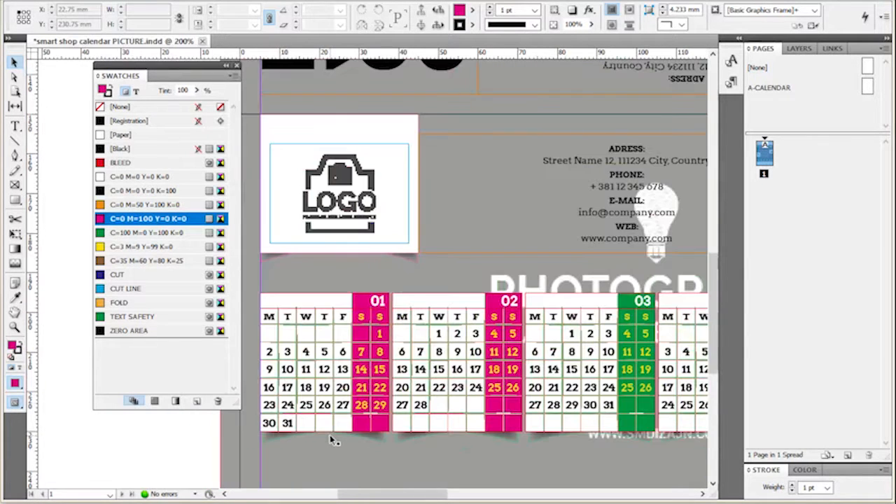
# Replace the street address line in the upright company contact text frame with "Smart Shop".
pyautogui.click(384, 302)
pyautogui.click(594, 186)
pyautogui.hotkey('ctrl', '-')
pyautogui.hotkey('ctrl', '=')
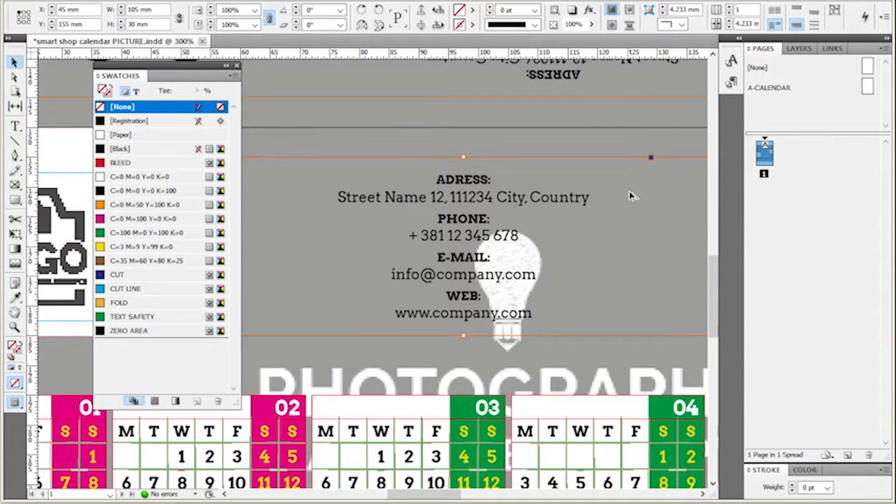
pyautogui.doubleClick(362, 234)
pyautogui.moveTo(422, 178); pyautogui.dragTo(541, 318)
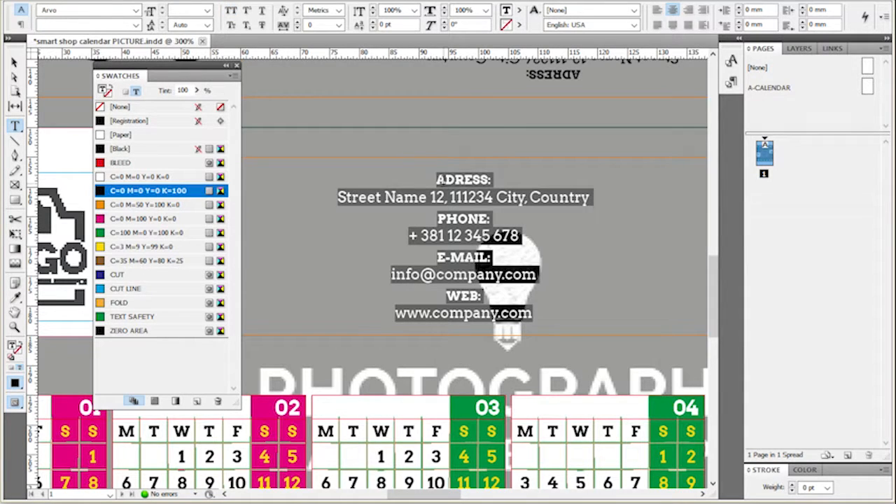
pyautogui.click(385, 197)
pyautogui.moveTo(337, 197)
pyautogui.mouseDown()
pyautogui.moveTo(596, 196)
pyautogui.moveTo(338, 196)
pyautogui.mouseUp()
pyautogui.click(593, 196)
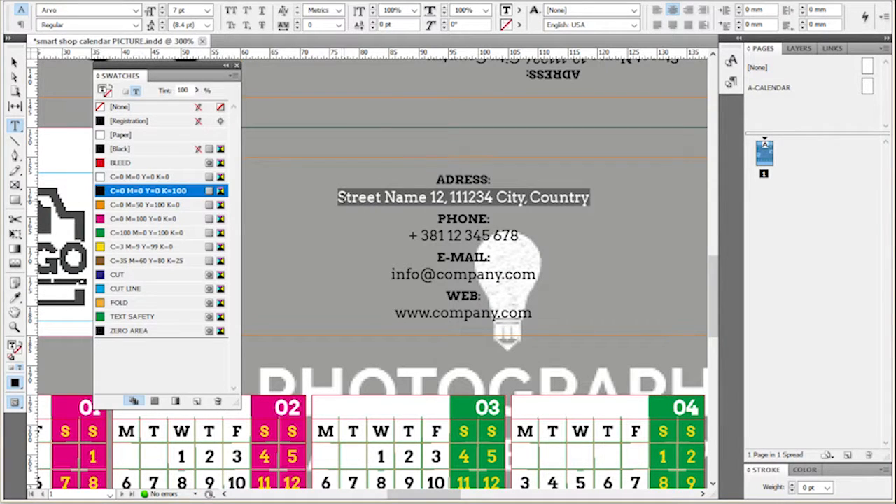
pyautogui.write('Smart Shop')
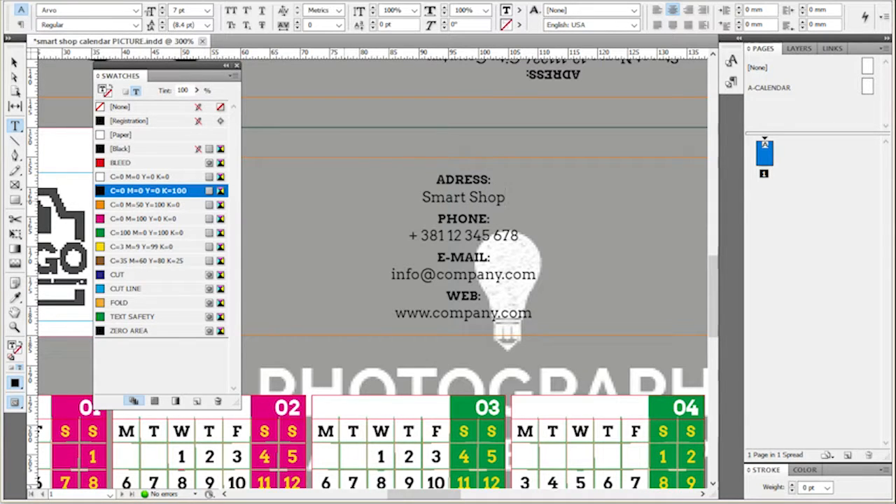
# Remove and re-enter the line breaks around the PHONE heading beneath the Smart Shop line.
pyautogui.press('Down')
pyautogui.click(469, 198)
pyautogui.press('Right')
pyautogui.press('Right')
pyautogui.press('Right')
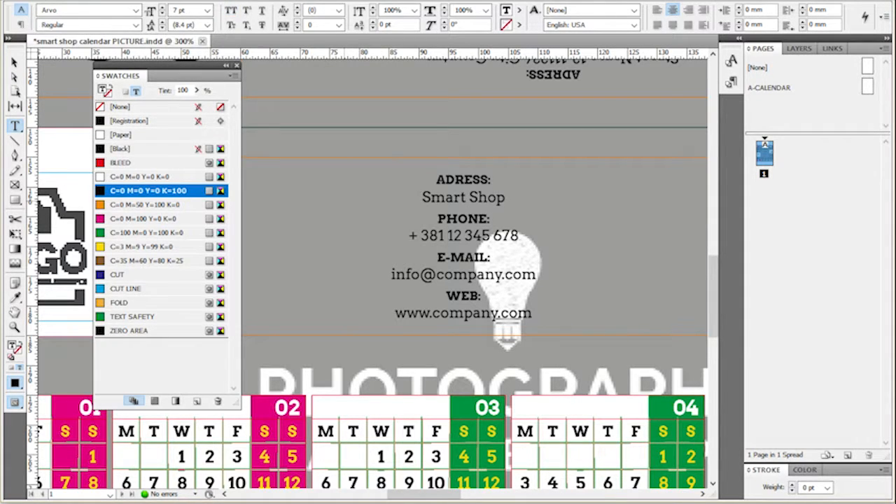
pyautogui.press('Left')
pyautogui.press('BackSpace')
pyautogui.press('Return')
pyautogui.press('BackSpace')
pyautogui.press('Return')
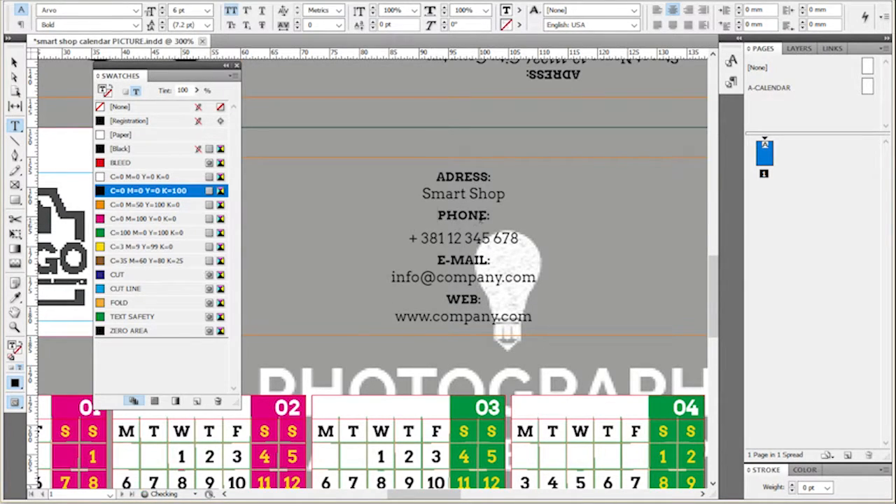
# Delete the "PHONE:" heading and retype it as "Phone" on its own line between Smart Shop and the phone number.
pyautogui.moveTo(486, 215); pyautogui.dragTo(435, 215)
pyautogui.press('BackSpace')
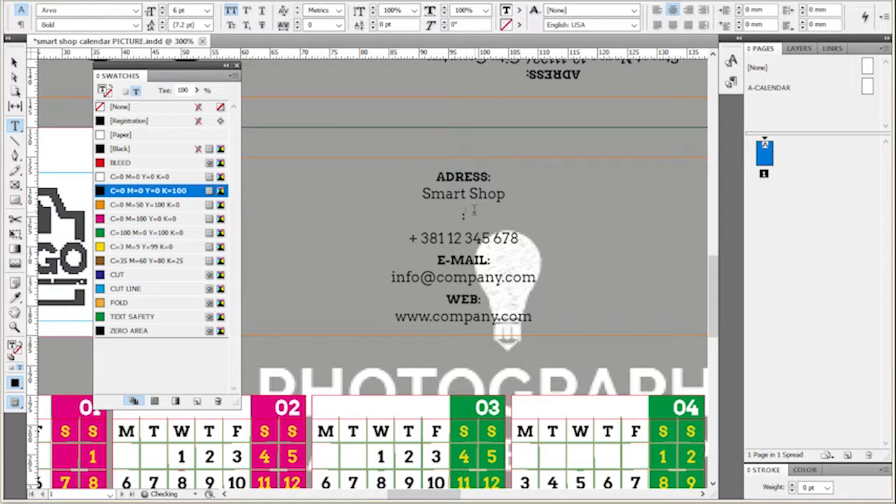
pyautogui.press('BackSpace')
pyautogui.press('BackSpace')
pyautogui.press('Return')
pyautogui.press('BackSpace')
pyautogui.write('Phone')
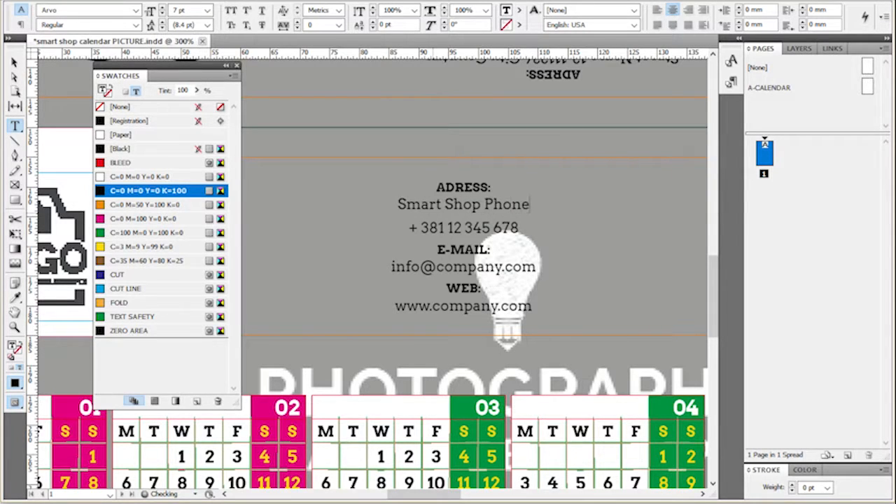
pyautogui.press('Return')
pyautogui.click(463, 197)
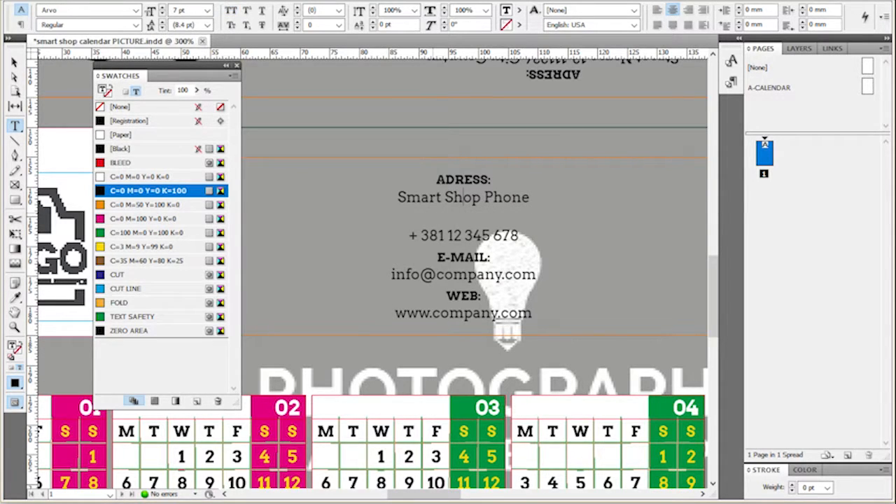
pyautogui.press('Return')
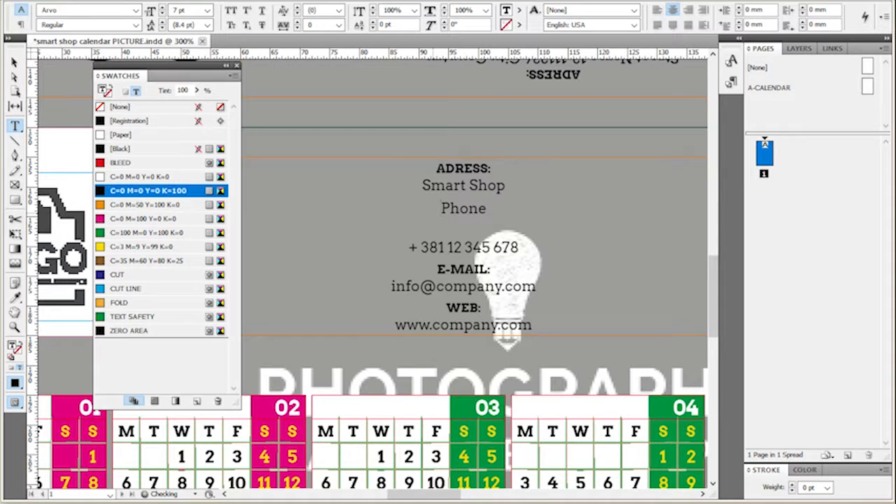
pyautogui.press('BackSpace')
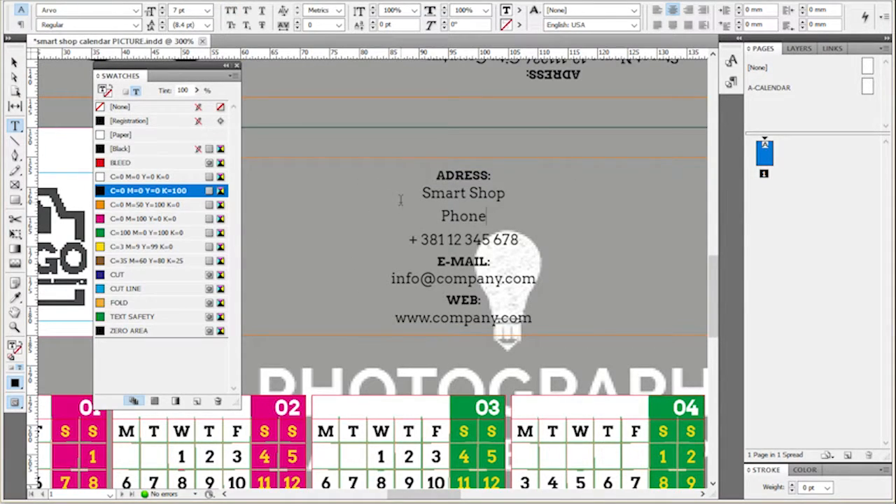
# Apply the Corporate INFO Title paragraph style then Next Style, clearing overrides, to the whole contact text frame.
pyautogui.click(14, 62)
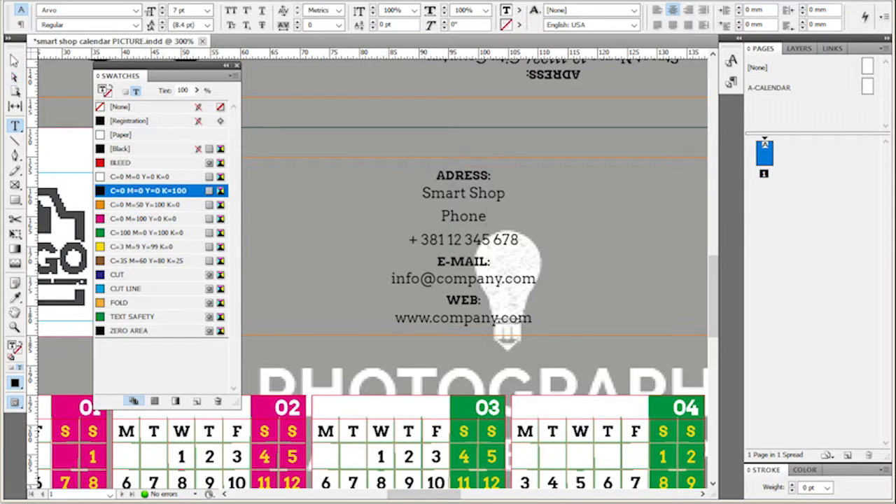
pyautogui.click(731, 82)
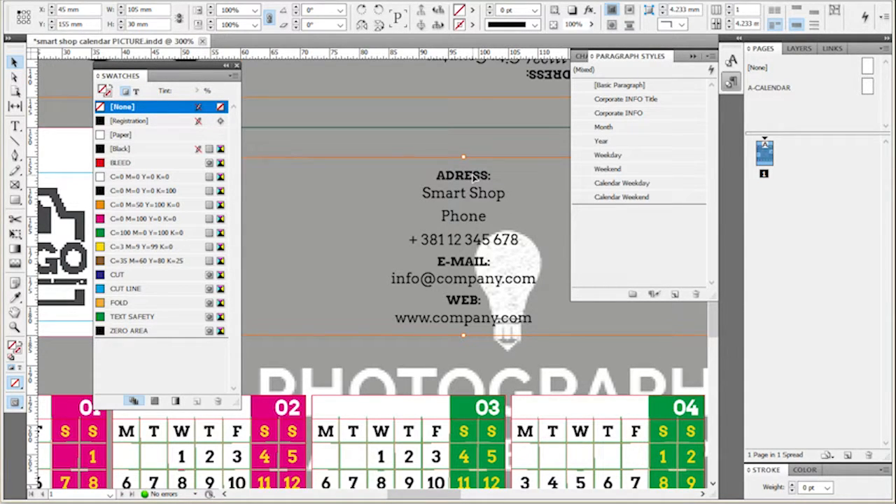
pyautogui.rightClick(608, 102)
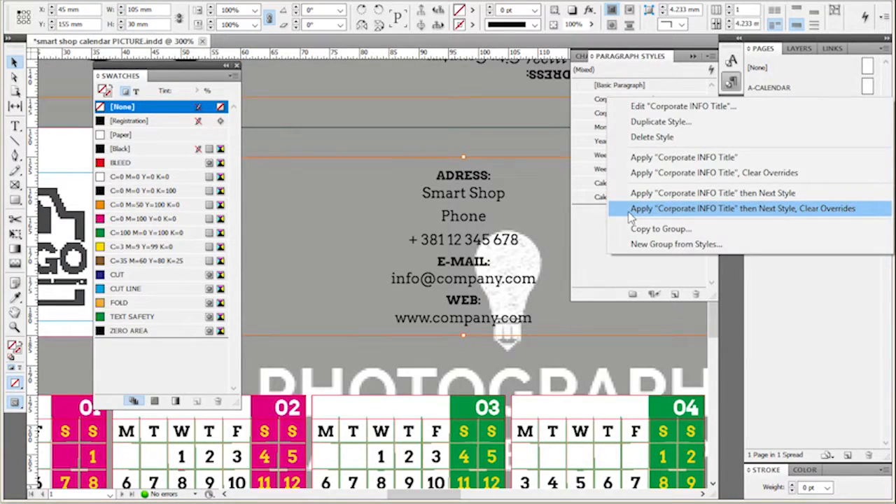
pyautogui.click(824, 209)
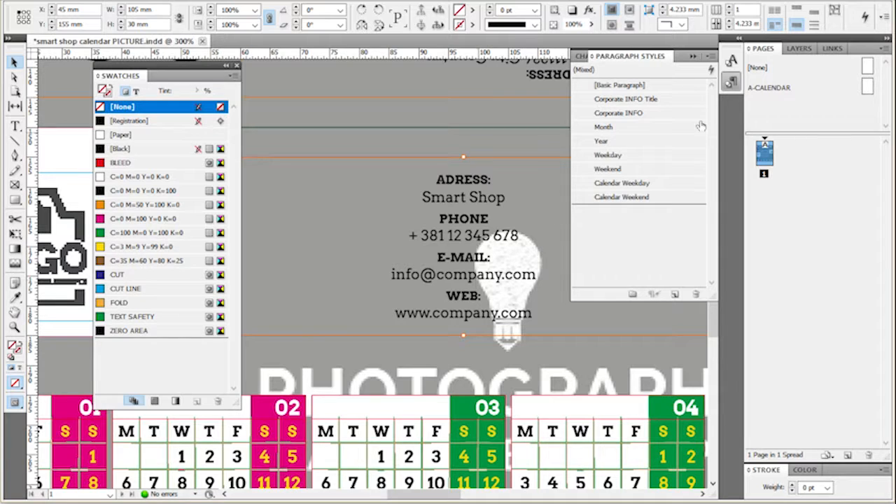
pyautogui.click(731, 82)
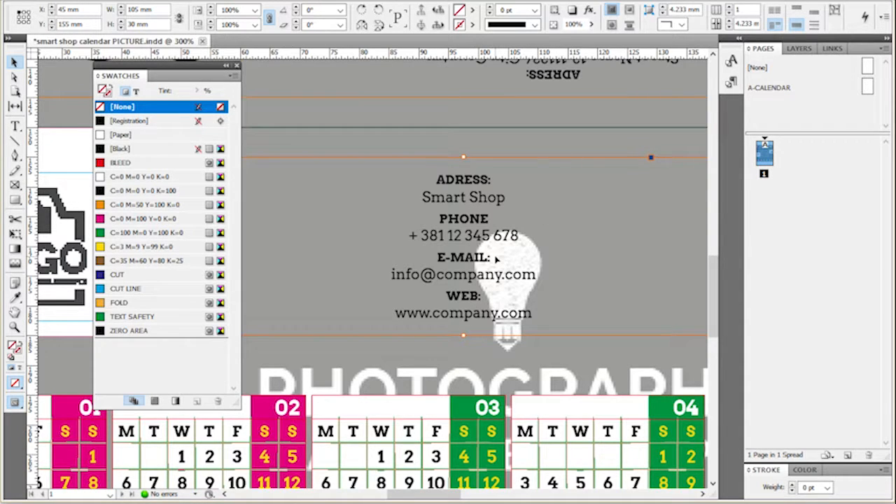
# Display the character formatting settings for the contact text frame and put the color swatches away.
pyautogui.scroll(-2, 495, 259)
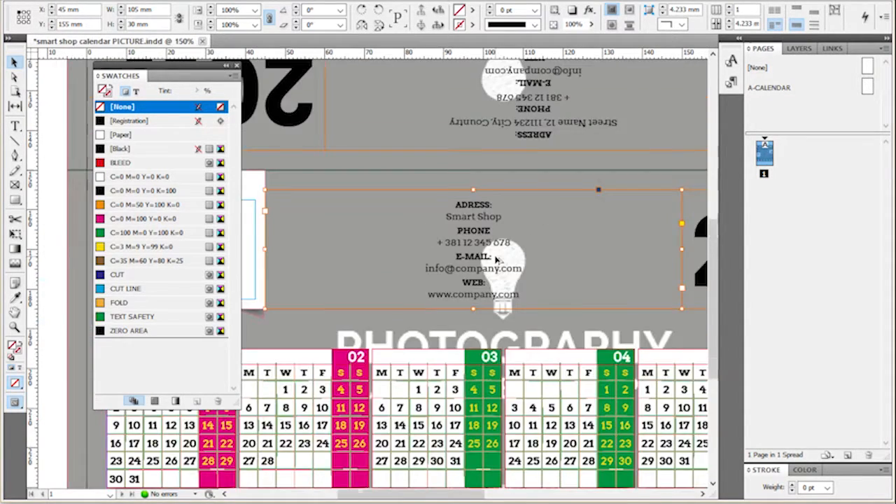
pyautogui.scroll(2, 495, 259)
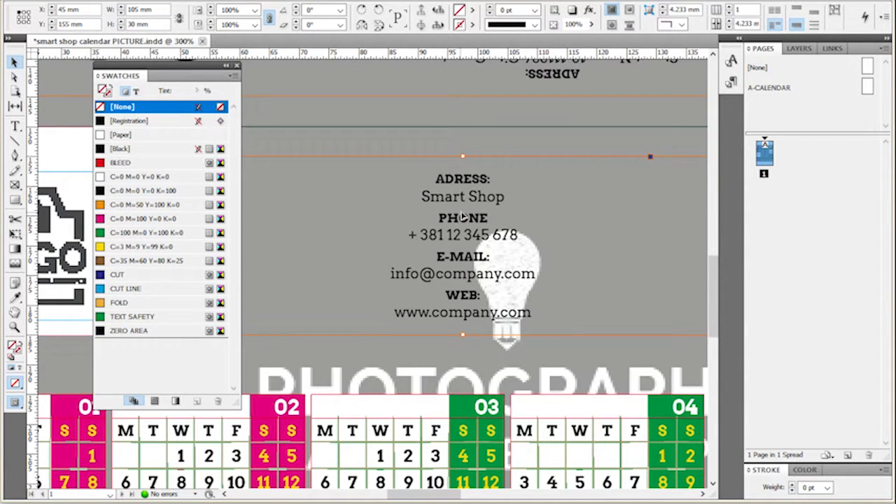
pyautogui.click(270, 1)
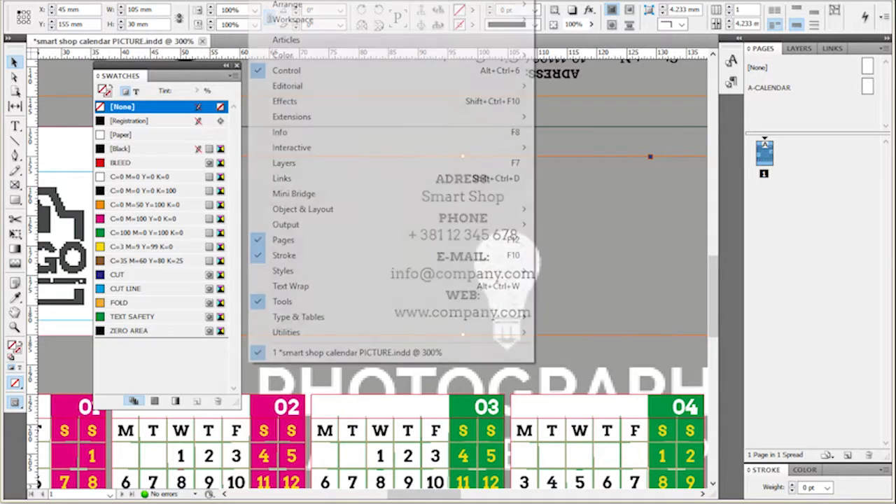
pyautogui.moveTo(338, 322)
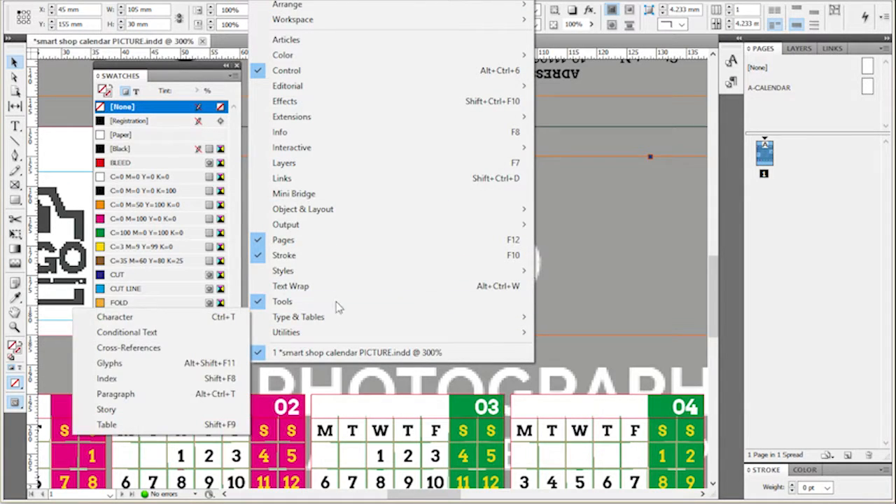
pyautogui.click(168, 319)
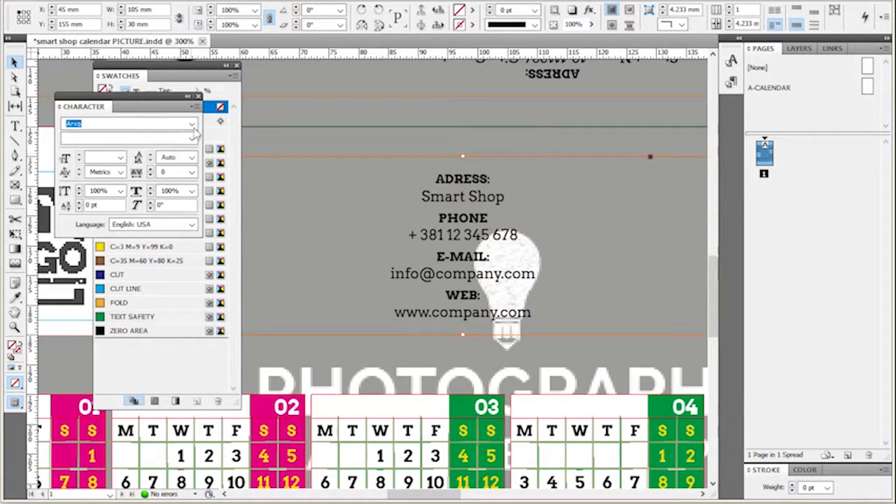
pyautogui.click(236, 65)
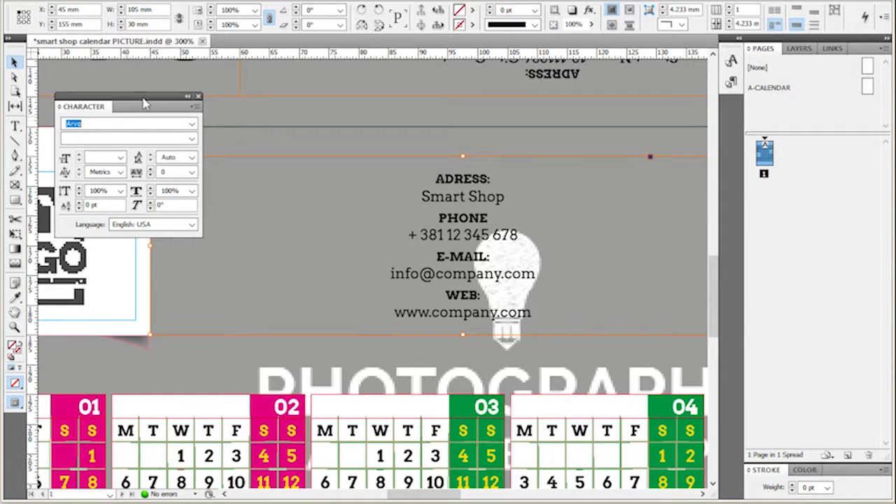
pyautogui.moveTo(141, 99); pyautogui.dragTo(150, 88)
# Set the font of the phone number line in the contact text to Bell MT.
pyautogui.doubleClick(461, 207)
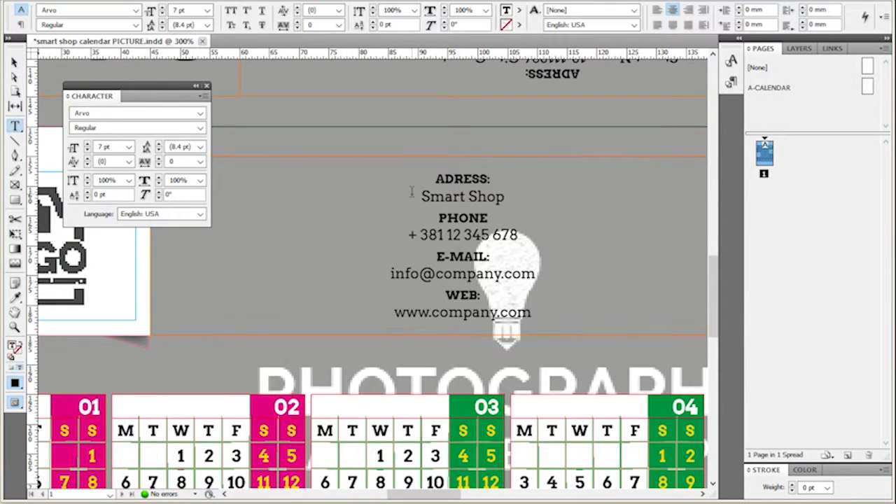
pyautogui.moveTo(422, 196); pyautogui.dragTo(512, 197)
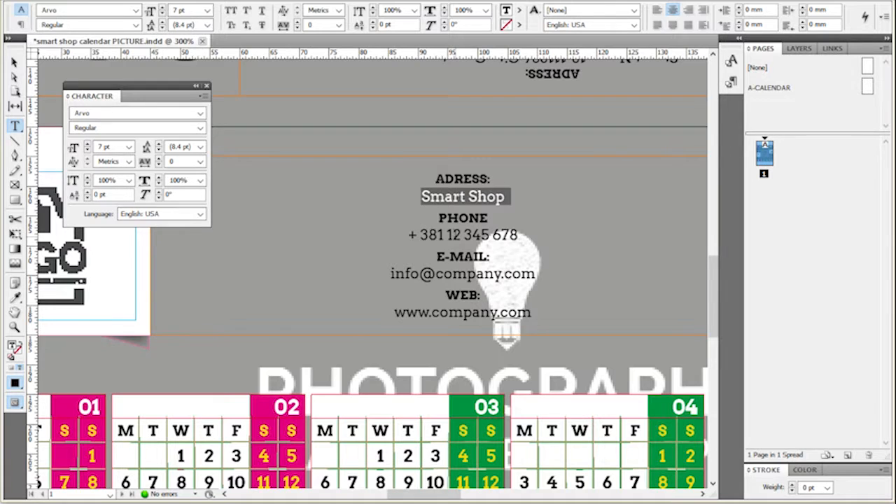
pyautogui.tripleClick(452, 235)
pyautogui.click(200, 113)
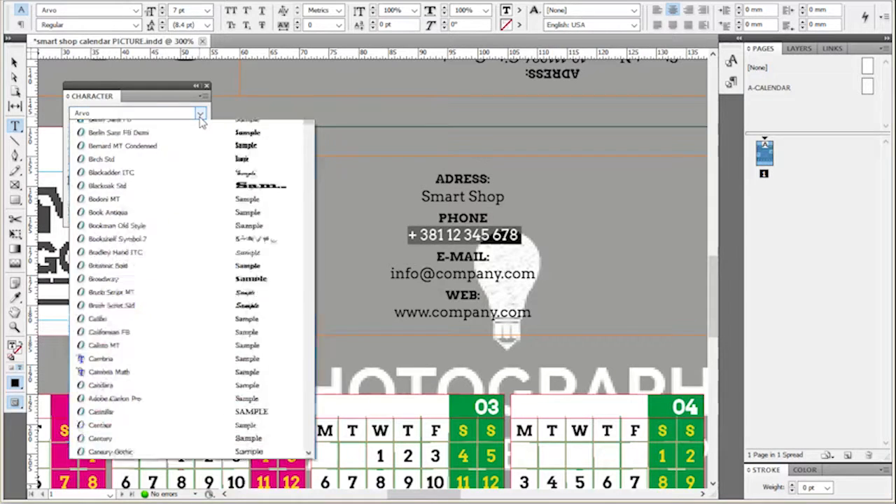
pyautogui.scroll(-1, 166, 167)
pyautogui.press('Return')
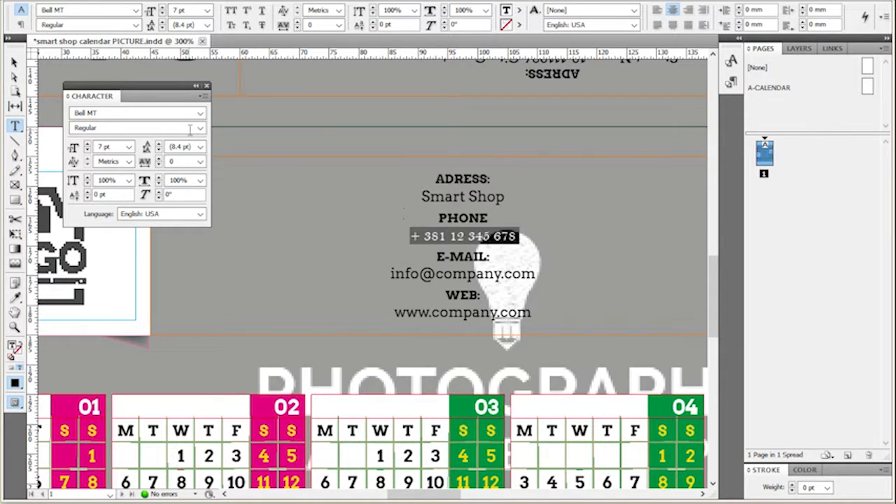
# Set the phone number line's size to 9 pt and its font style to Bold.
pyautogui.click(87, 144)
pyautogui.click(87, 144)
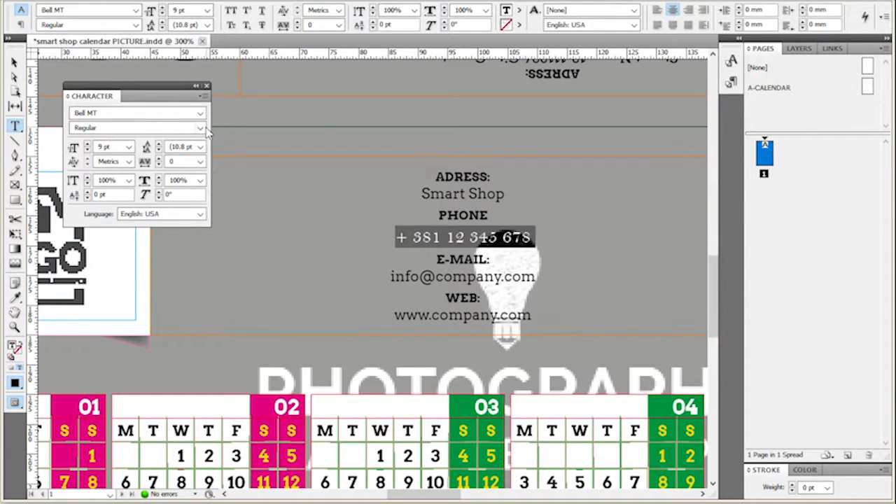
pyautogui.click(200, 128)
pyautogui.click(150, 162)
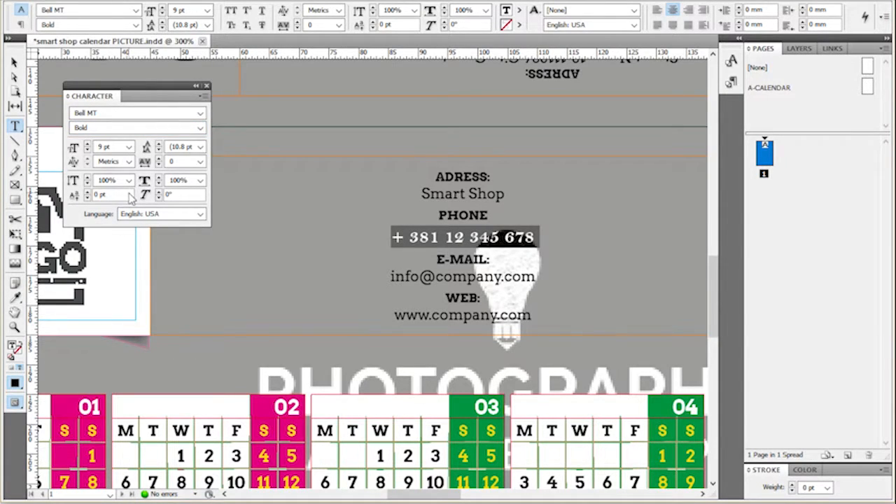
# Reapply Corporate INFO Title then Next Style, clearing overrides, to the whole contact text frame and deselect it.
pyautogui.click(206, 85)
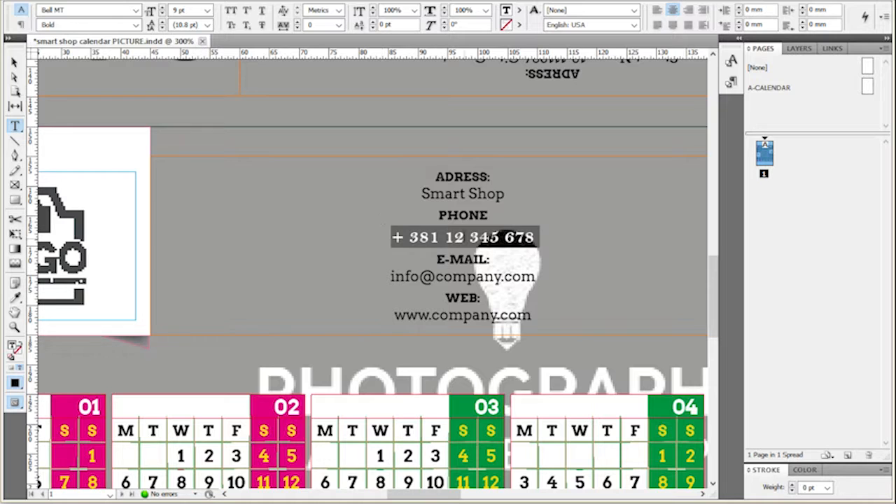
pyautogui.scroll(-2, 443, 206)
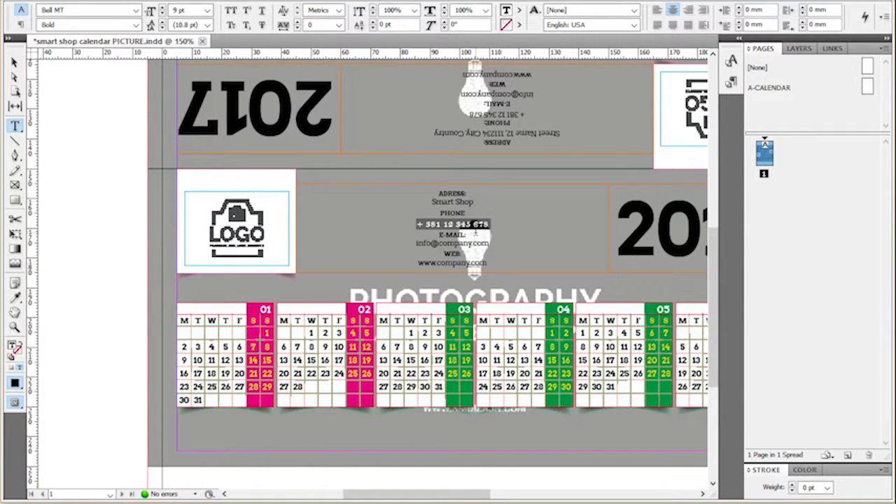
pyautogui.scroll(3, 489, 228)
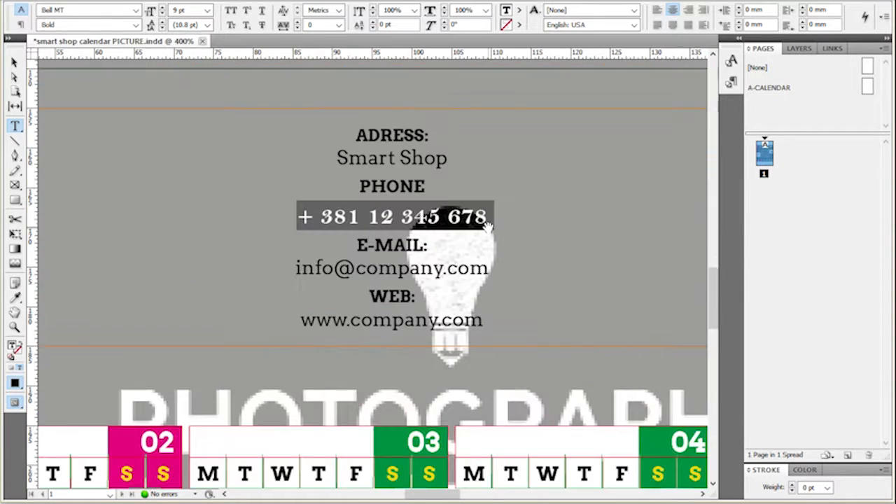
pyautogui.click(14, 63)
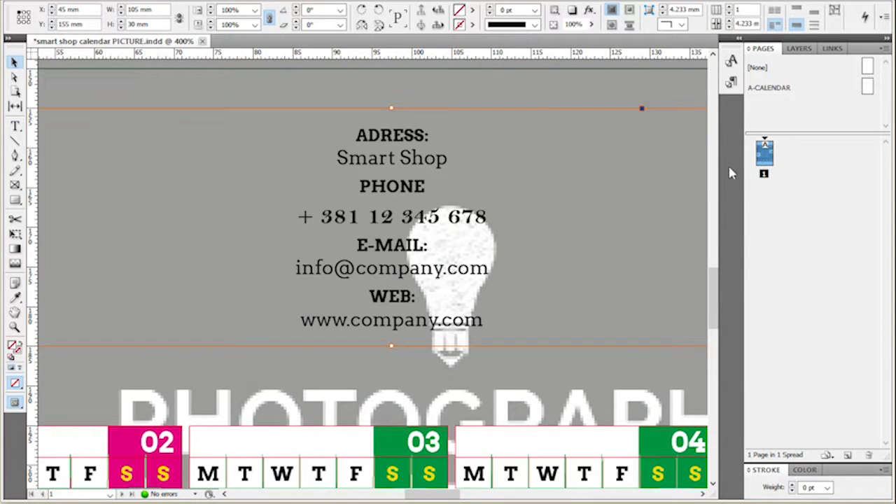
pyautogui.click(732, 82)
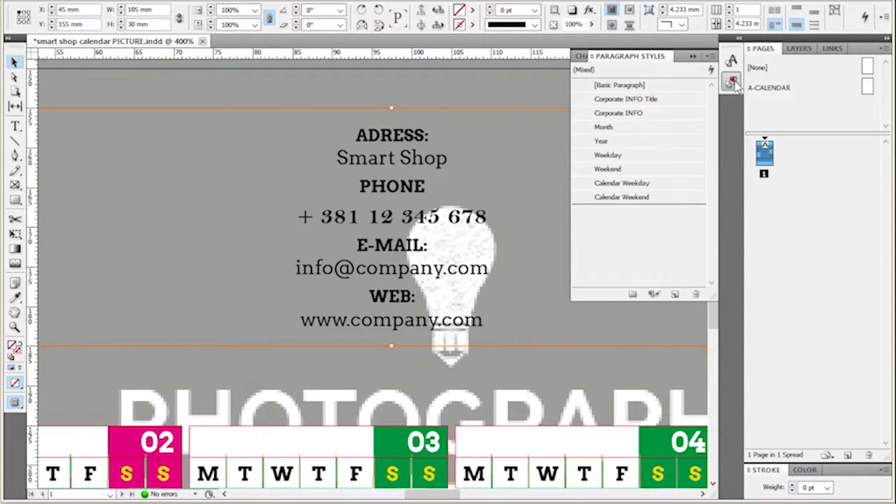
pyautogui.rightClick(615, 102)
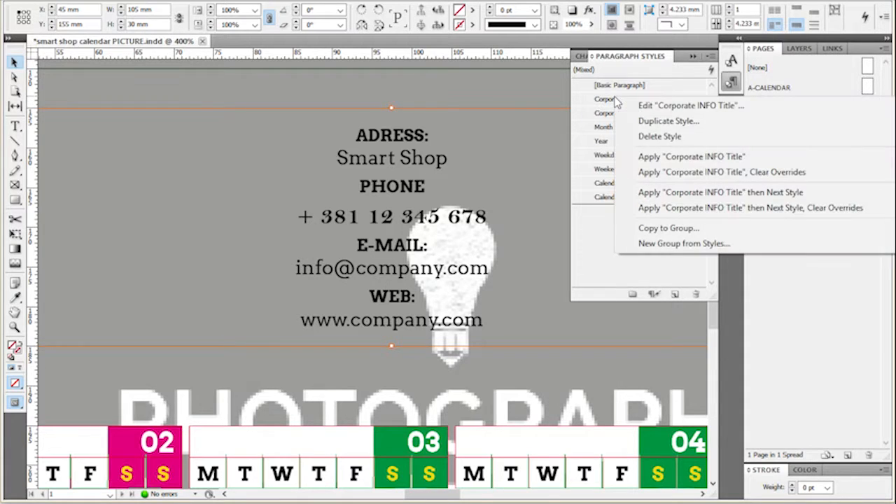
pyautogui.click(641, 207)
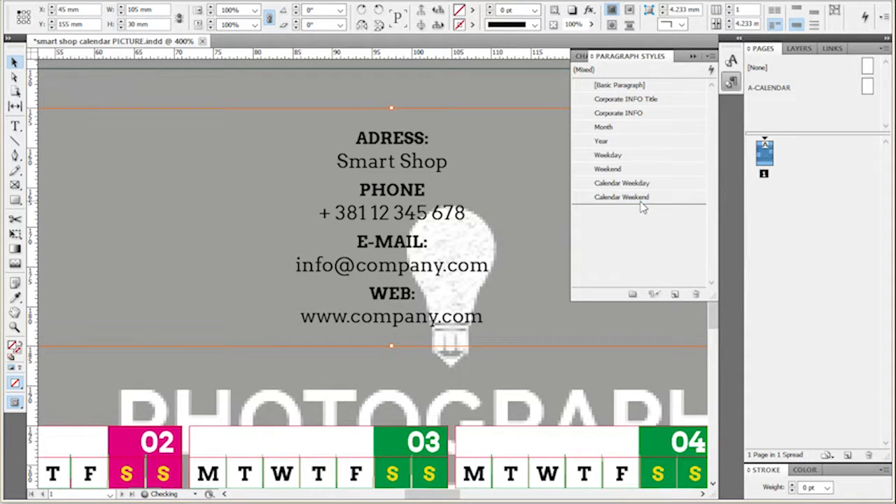
pyautogui.click(730, 83)
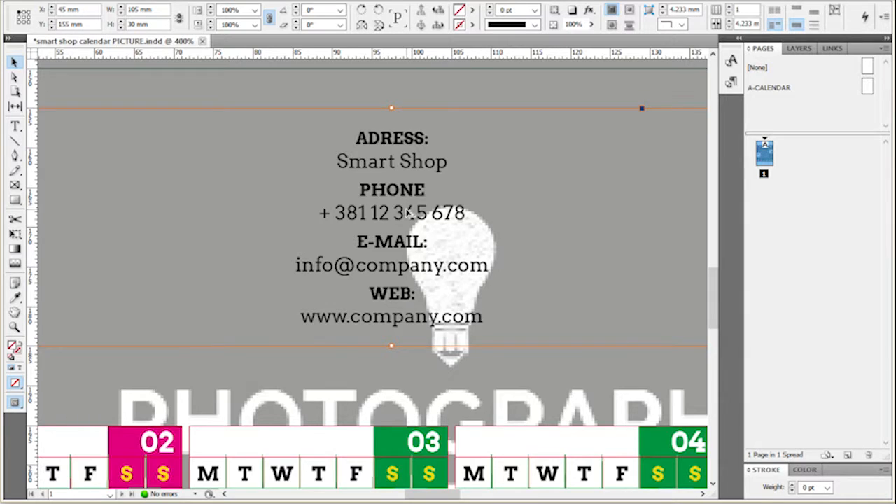
pyautogui.scroll(-3, 406, 211)
pyautogui.click(356, 476)
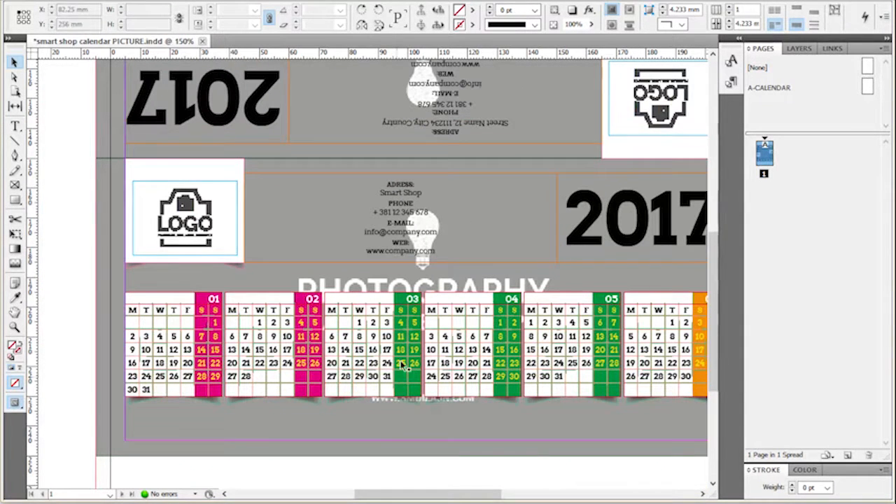
pyautogui.click(399, 388)
pyautogui.click(186, 299)
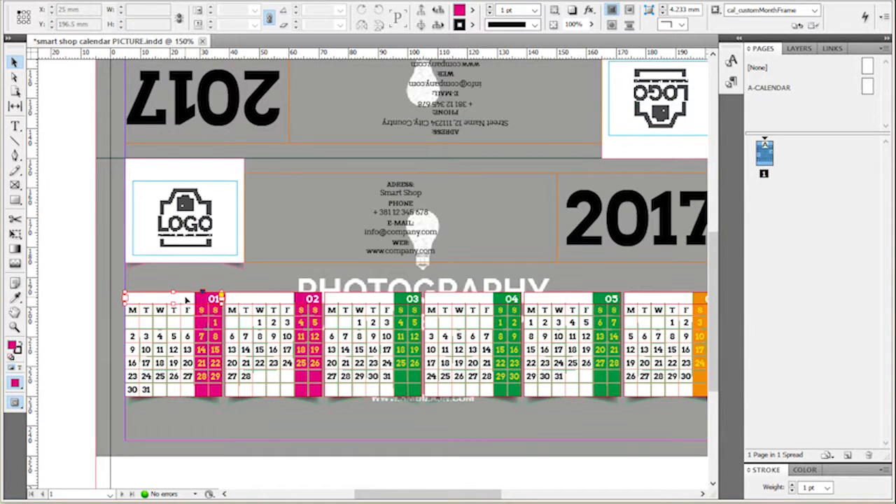
pyautogui.click(187, 300)
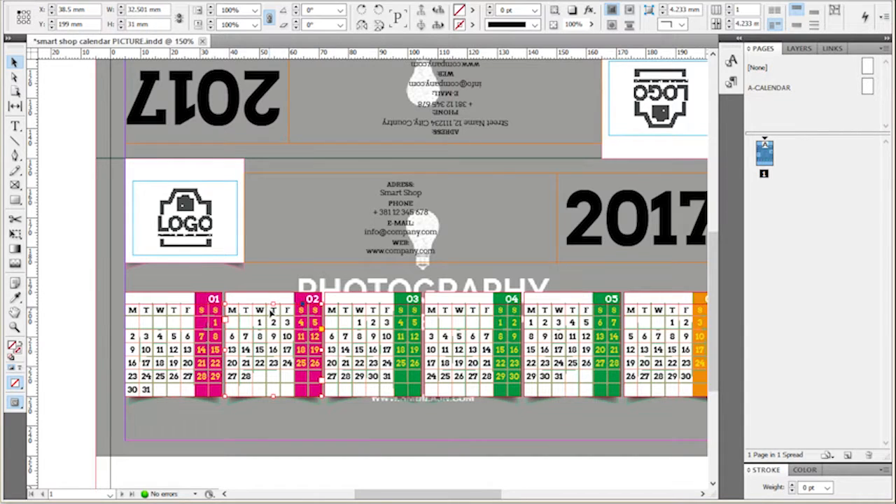
pyautogui.click(400, 474)
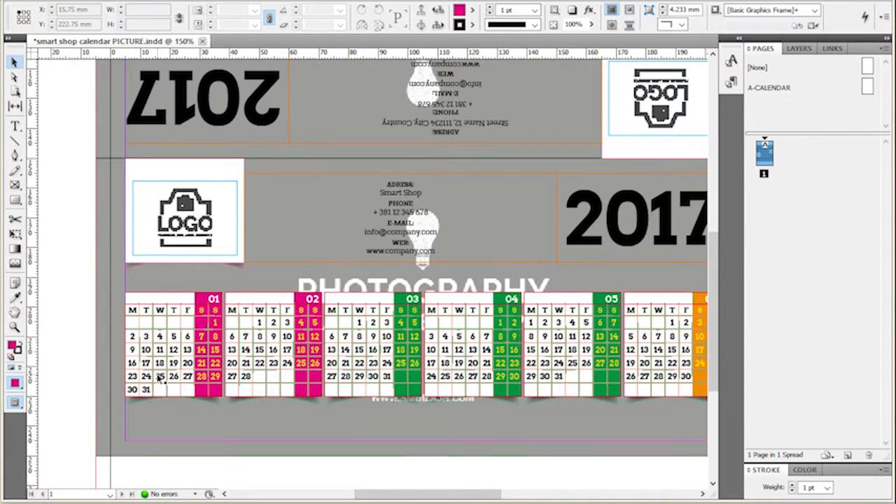
# Edit the Weekday paragraph style's basic character formats to Bell MT, 8 pt, with All Caps case.
pyautogui.scroll(2, 157, 376)
pyautogui.click(732, 83)
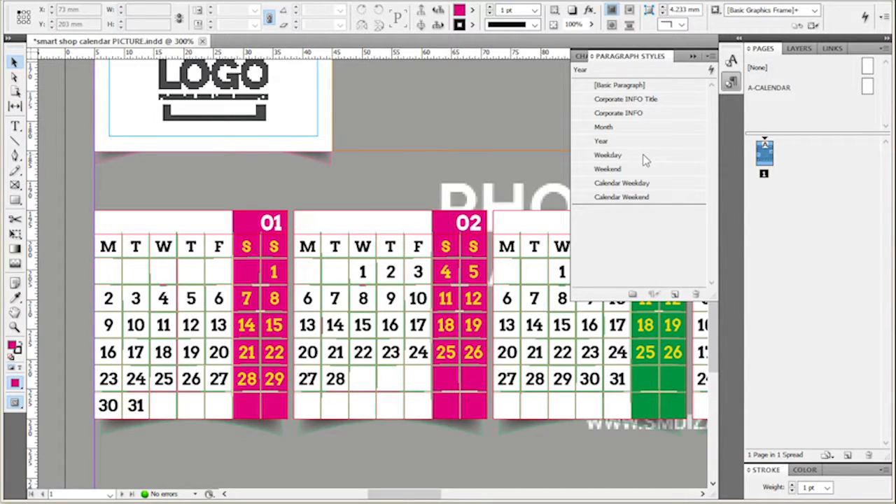
pyautogui.doubleClick(625, 155)
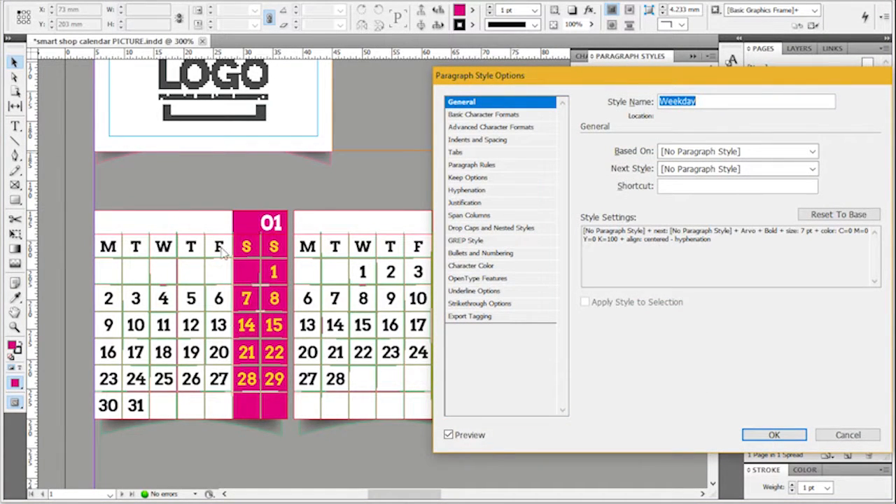
pyautogui.click(490, 114)
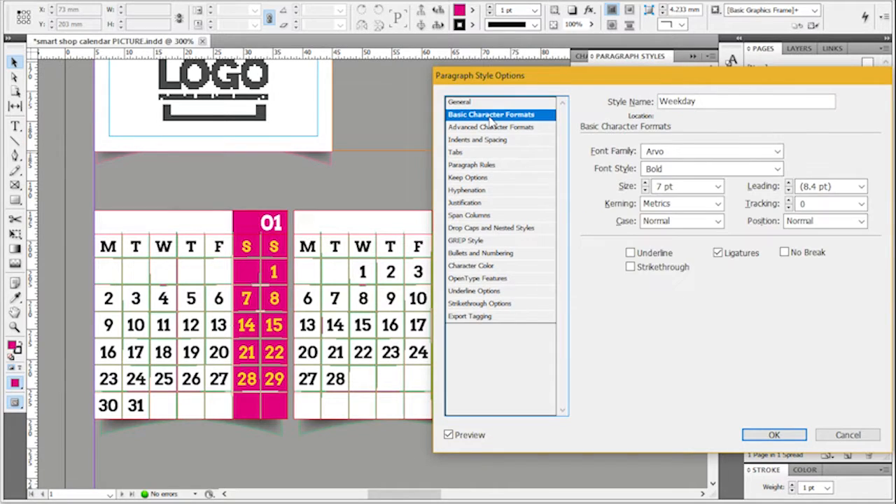
pyautogui.click(777, 151)
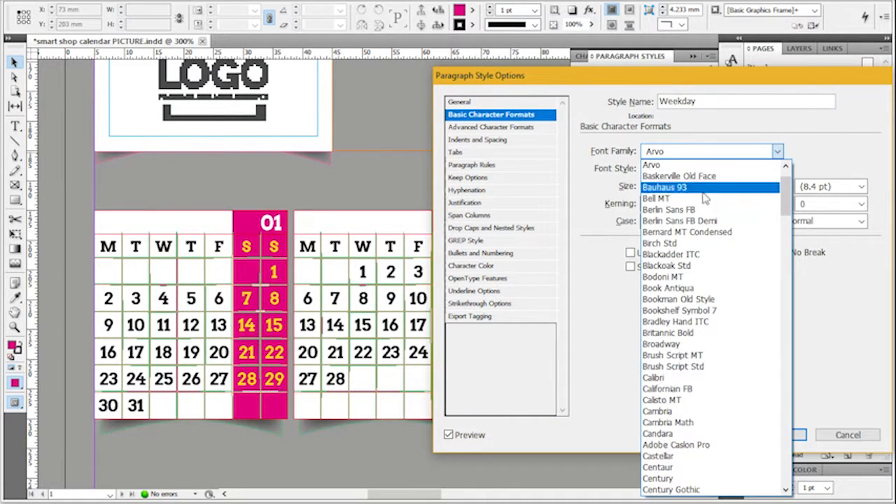
pyautogui.click(697, 201)
pyautogui.click(718, 186)
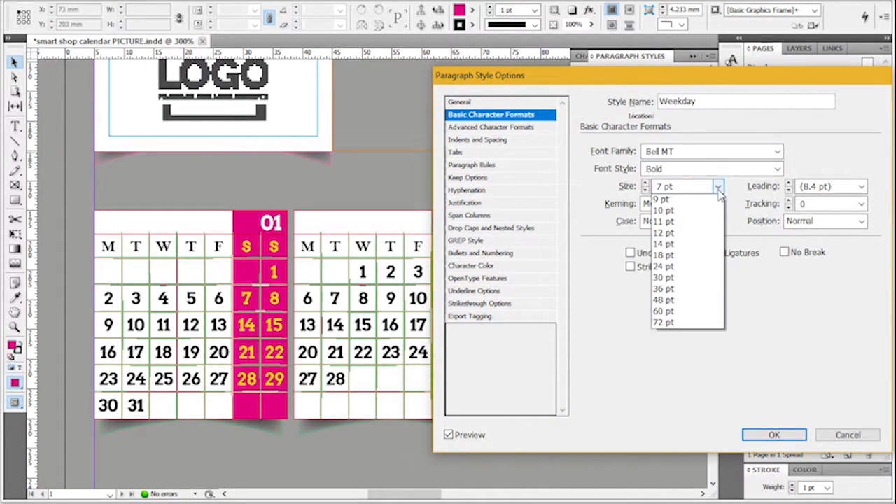
pyautogui.click(700, 210)
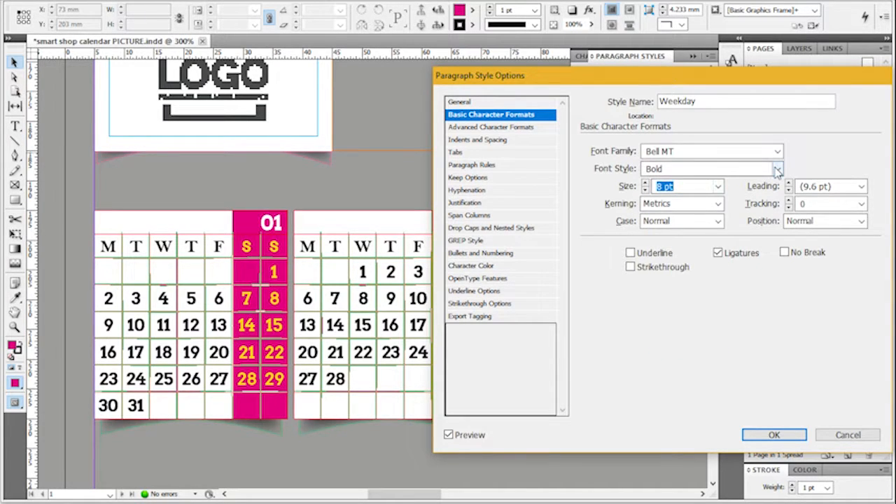
pyautogui.click(716, 221)
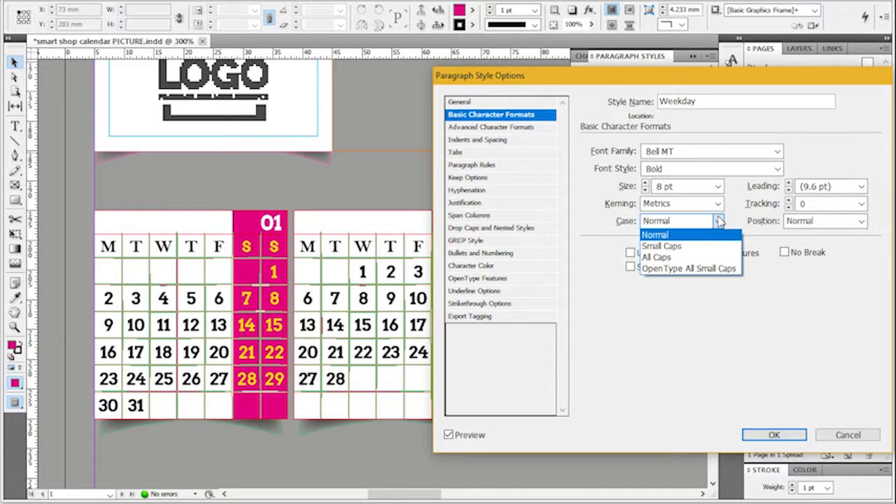
pyautogui.click(705, 258)
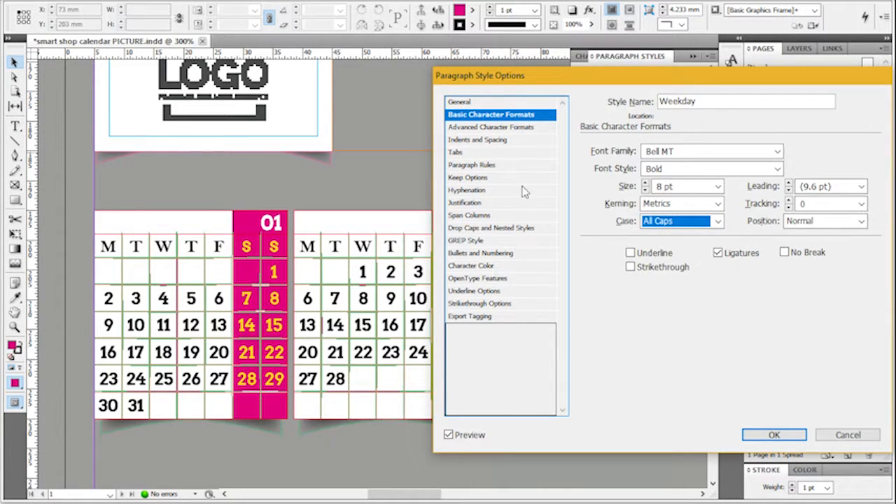
# Try Right and Left alignment for the Weekday paragraph style and return it to Center.
pyautogui.click(521, 131)
pyautogui.click(504, 140)
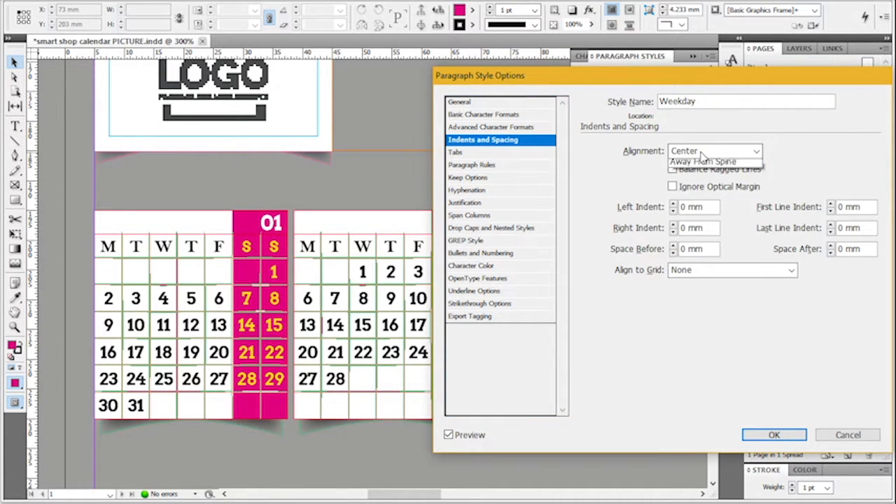
pyautogui.click(703, 155)
pyautogui.click(700, 188)
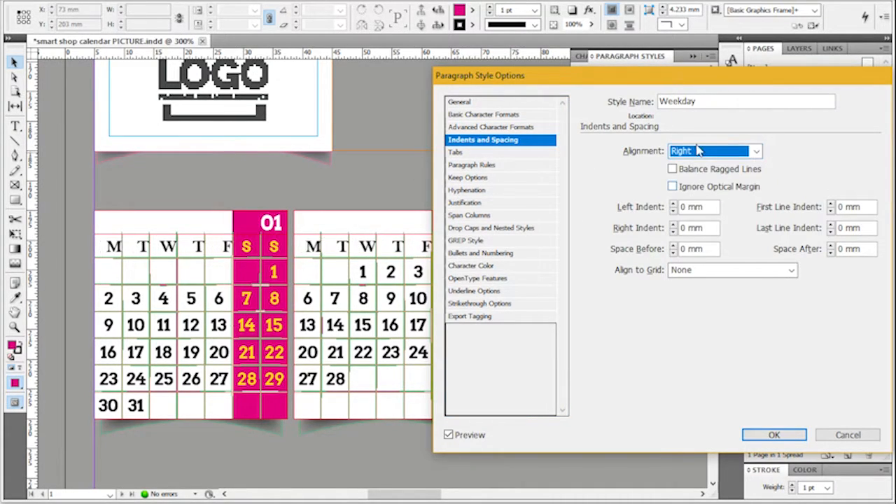
pyautogui.click(700, 153)
pyautogui.click(700, 168)
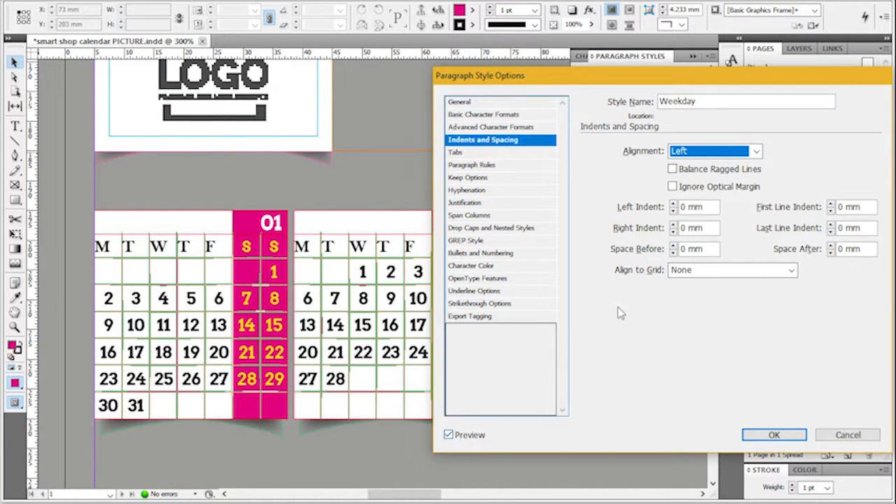
pyautogui.click(705, 152)
pyautogui.click(693, 174)
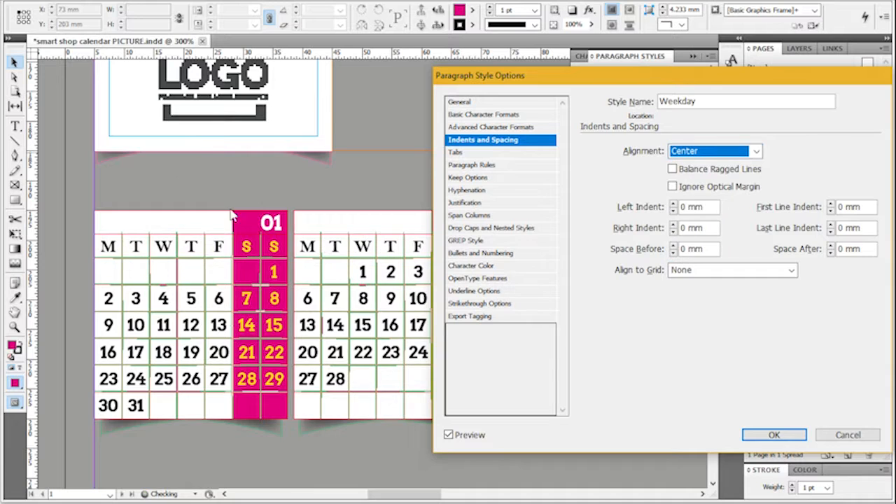
# Set the Weekday style's character color to magenta C=0 M=100 Y=0 K=0 and accept the style changes.
pyautogui.click(483, 278)
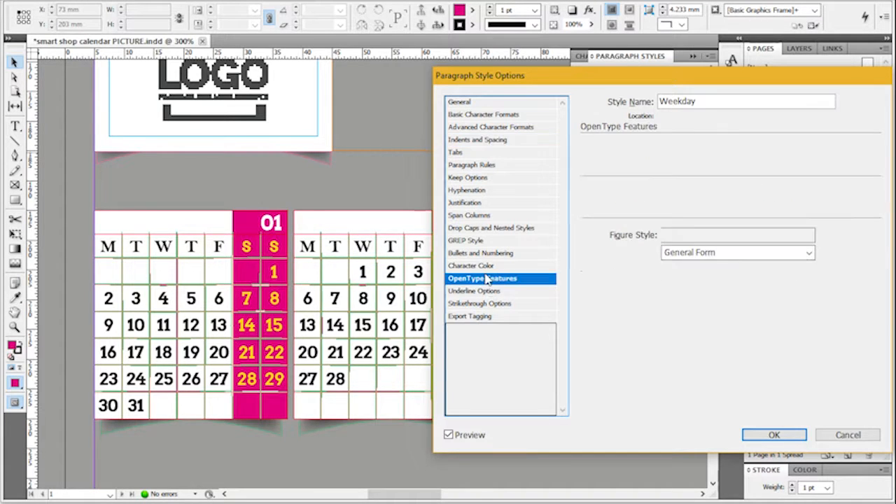
pyautogui.click(483, 266)
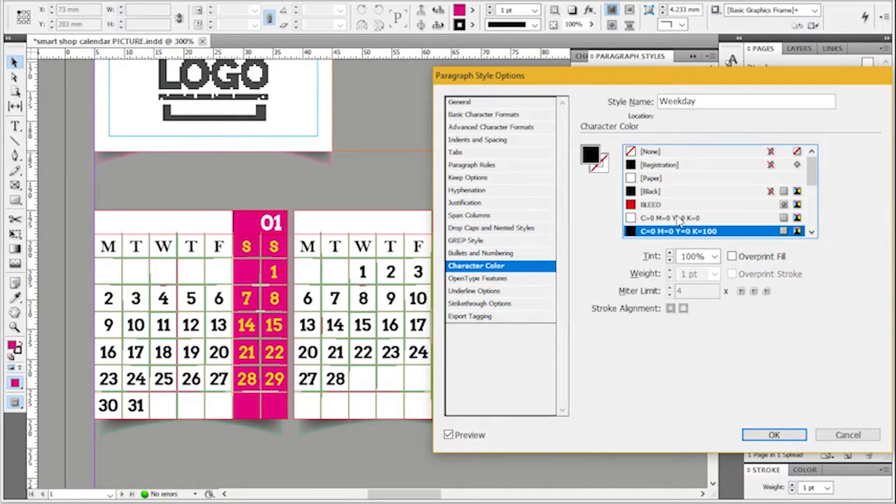
pyautogui.scroll(-2, 677, 217)
pyautogui.click(675, 179)
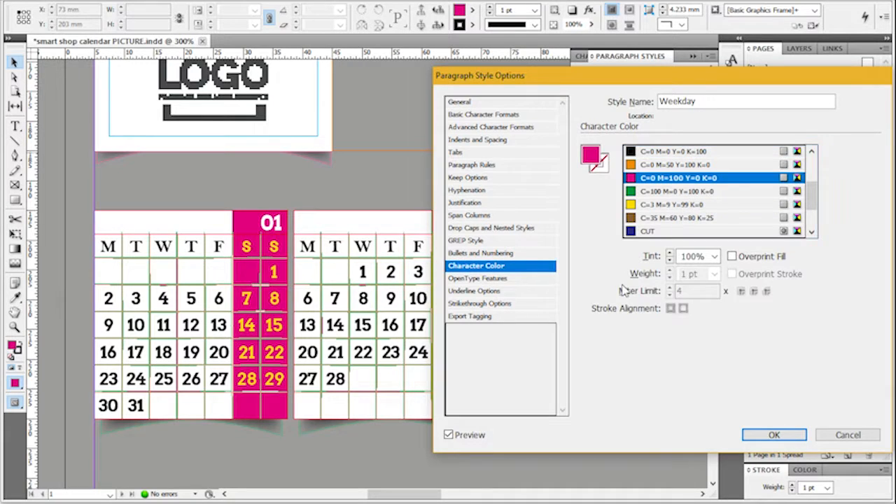
pyautogui.click(774, 435)
# Examine the weekday letters in all months on both calendar halves and put the paragraph styles list away.
pyautogui.hotkey('ctrl', '-')
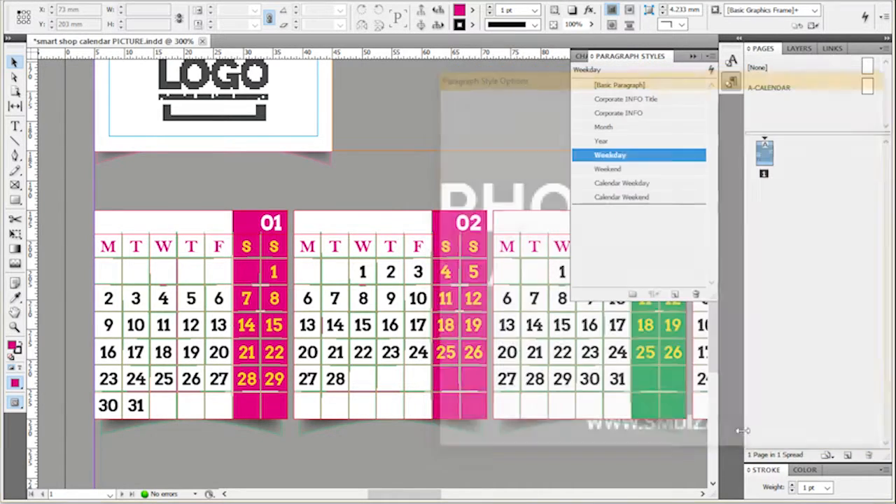
pyautogui.hotkey('ctrl', '-')
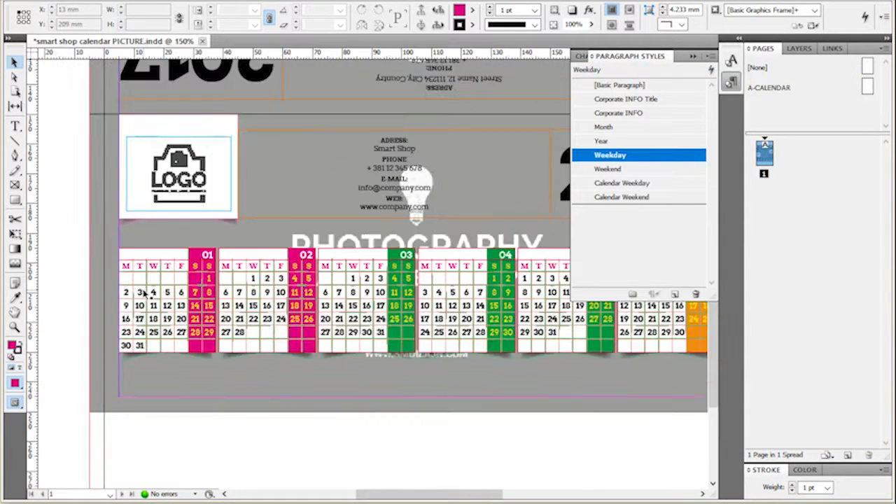
pyautogui.hotkey('ctrl', '-')
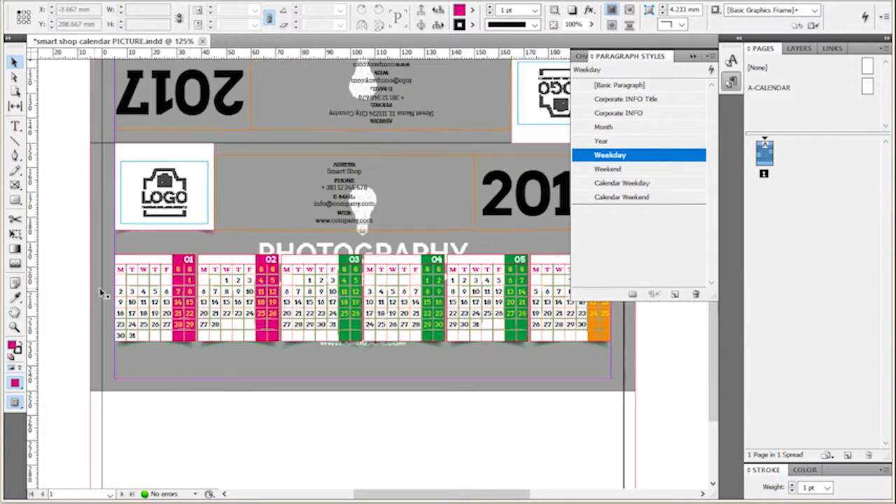
pyautogui.scroll(3, 468, 287)
pyautogui.scroll(2, 462, 273)
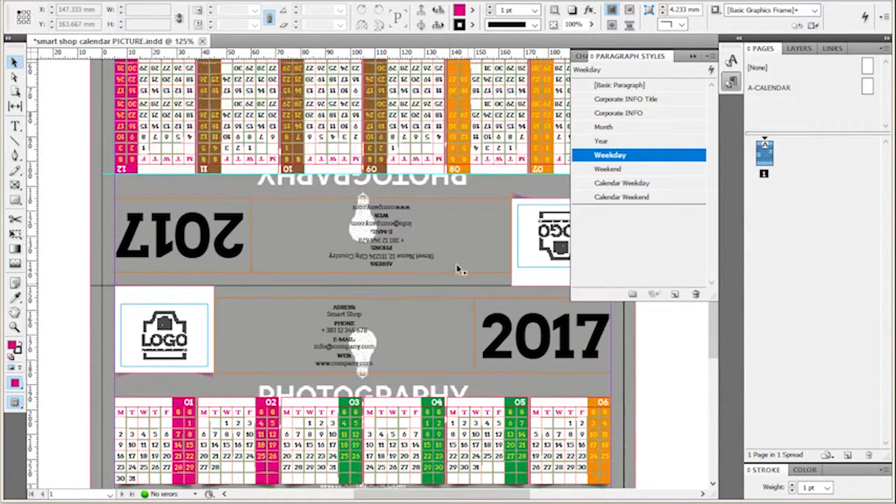
pyautogui.scroll(3, 144, 188)
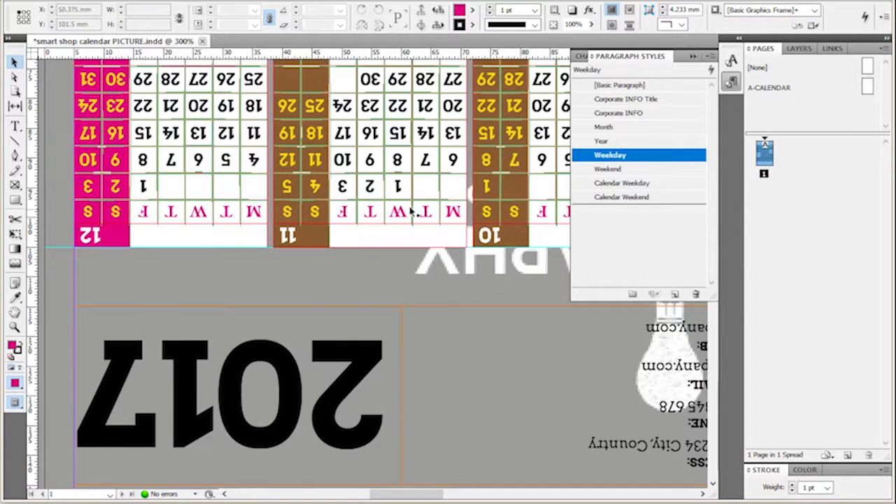
pyautogui.scroll(-2, 336, 168)
pyautogui.scroll(-1, 336, 168)
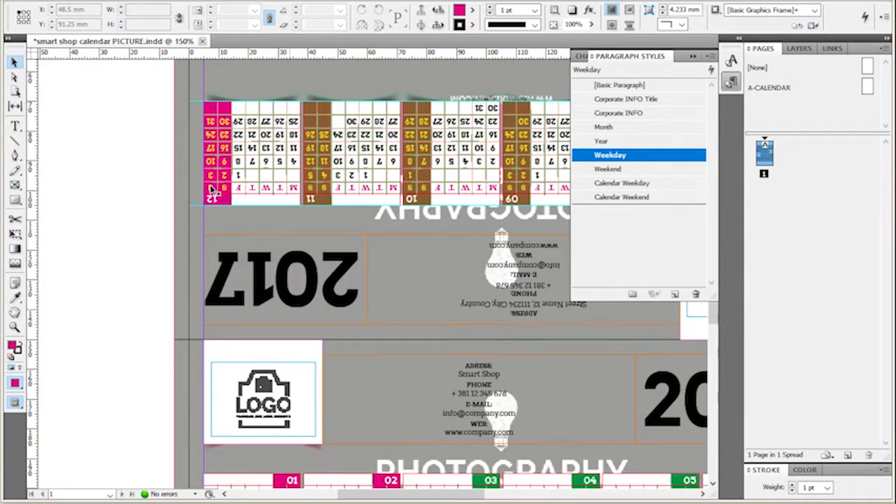
pyautogui.click(731, 82)
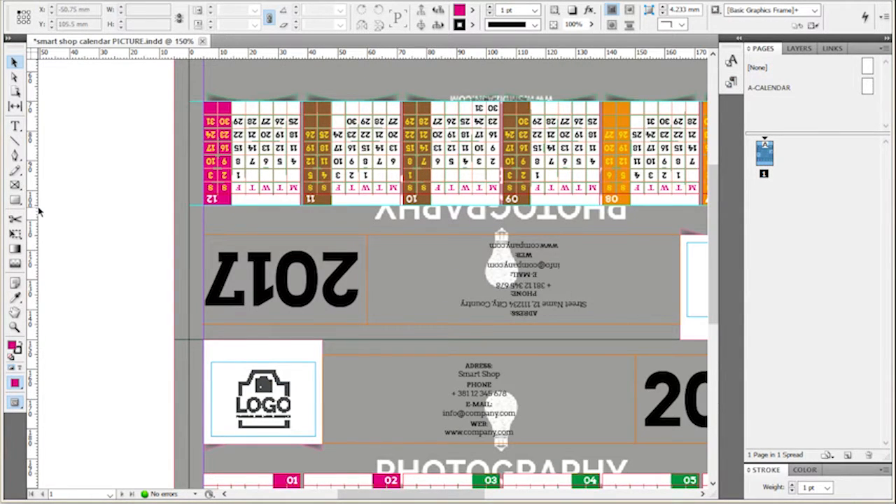
pyautogui.scroll(-1, 35, 212)
pyautogui.scroll(-2, 84, 242)
pyautogui.scroll(1, 85, 242)
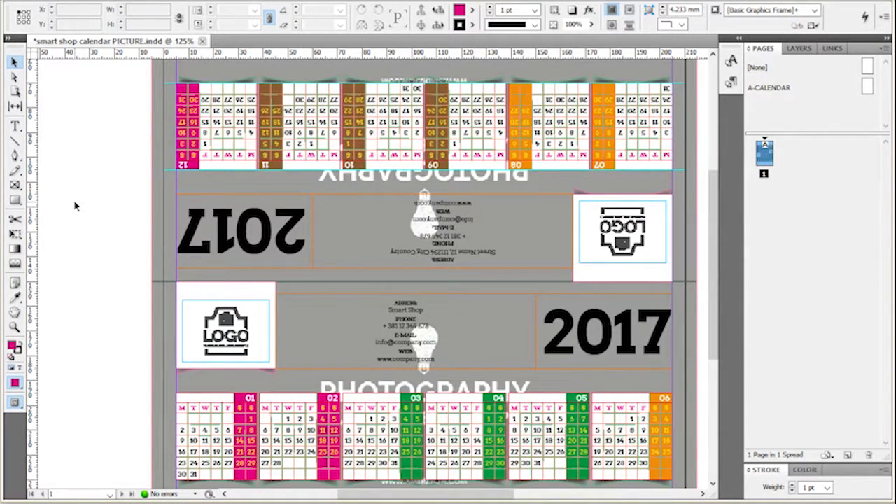
# Select the background image frame on the lower calendar half and open the Place dialog for it.
pyautogui.scroll(-1, 76, 205)
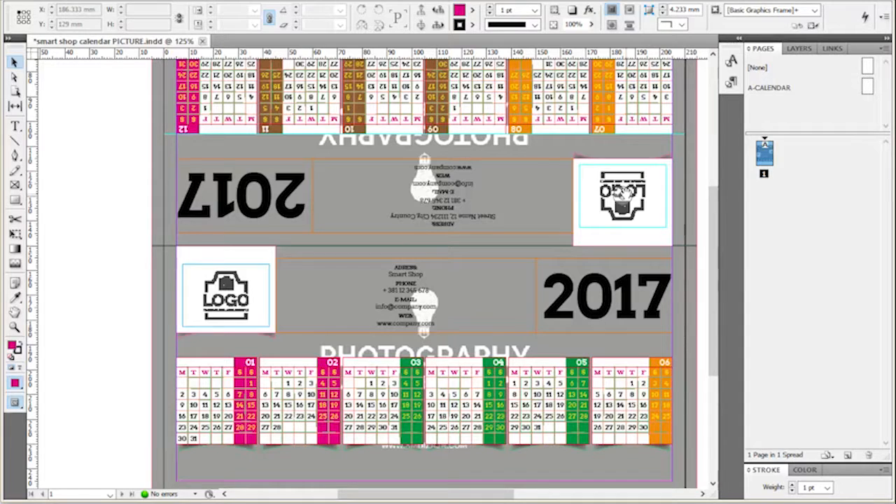
pyautogui.click(210, 288)
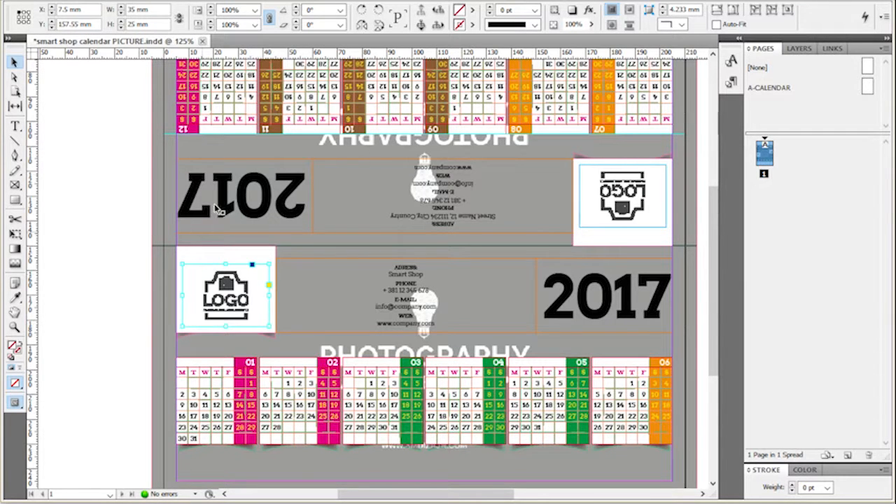
pyautogui.click(694, 266)
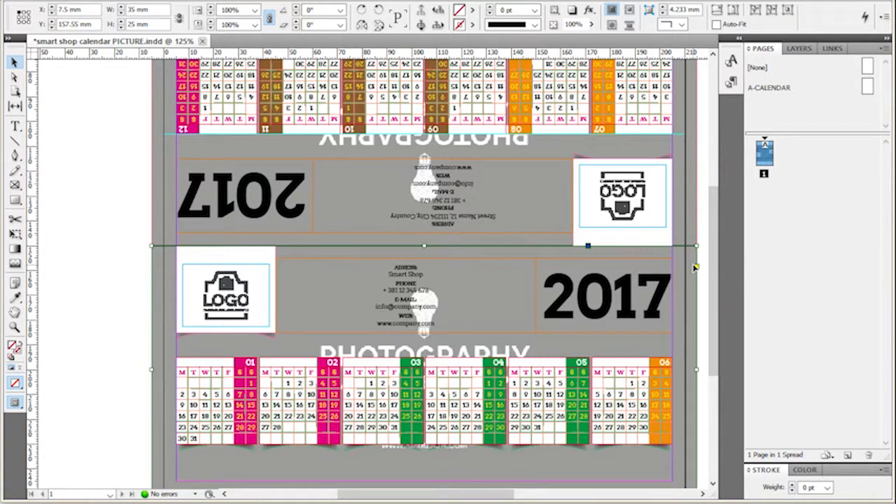
pyautogui.scroll(-2, 689, 245)
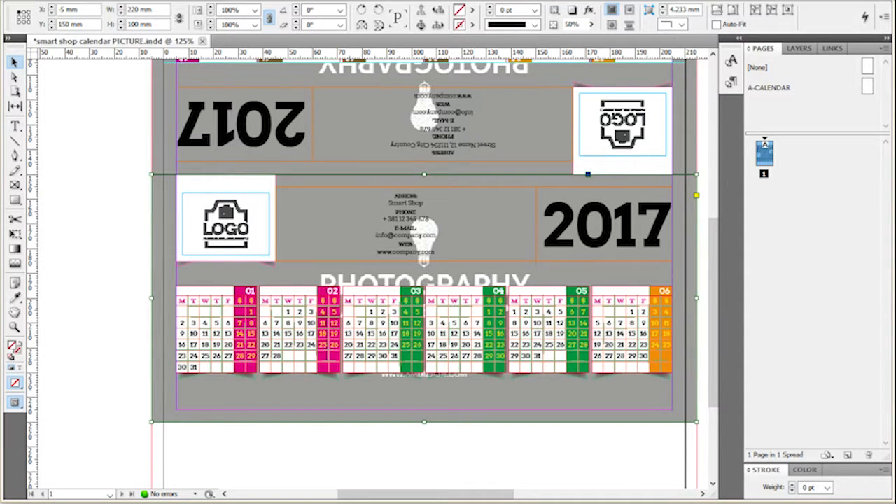
pyautogui.click(43, 1)
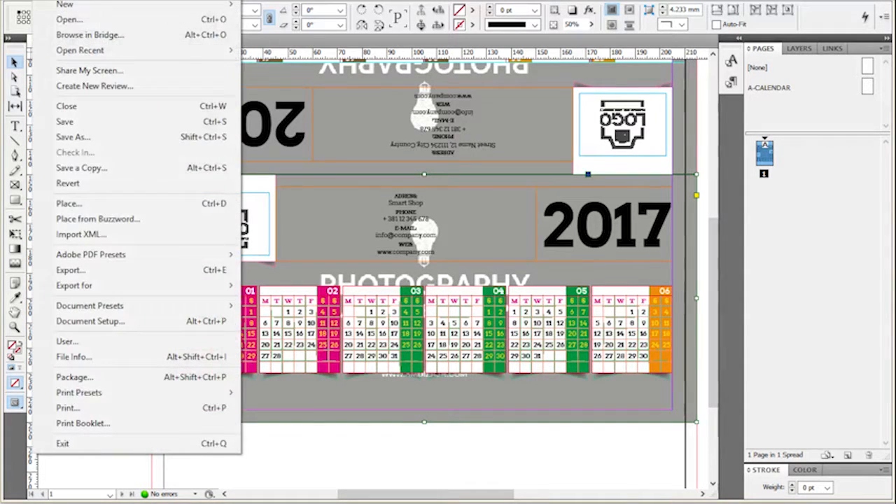
pyautogui.click(88, 205)
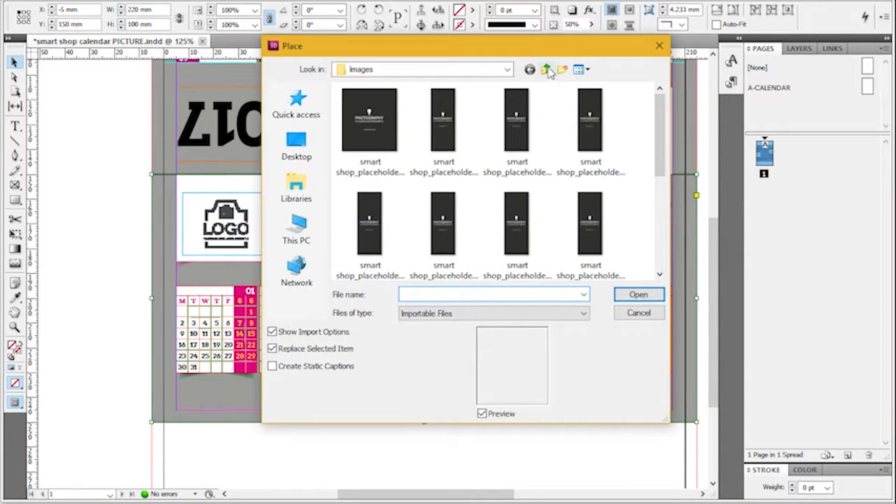
# Browse to the Action Images folder within the design folder of stock_000809_23062015_calendar.
pyautogui.click(547, 70)
pyautogui.click(547, 70)
pyautogui.click(547, 70)
pyautogui.scroll(-2, 456, 222)
pyautogui.scroll(-1, 456, 221)
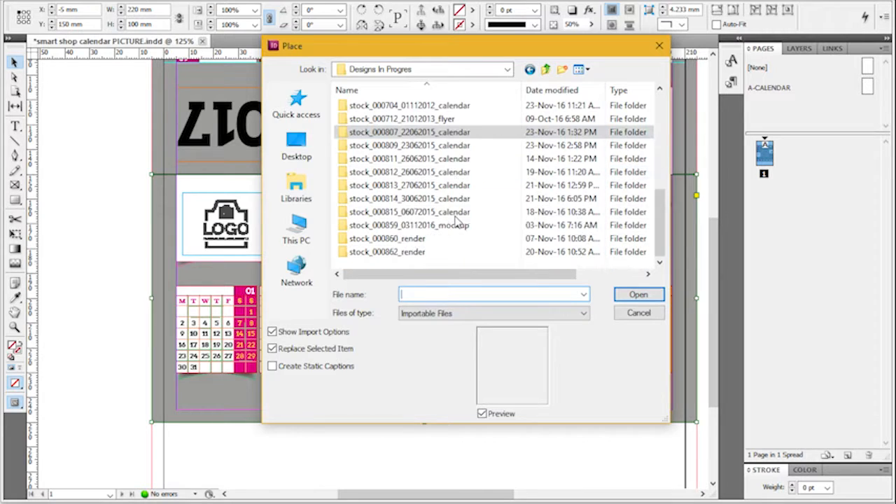
pyautogui.doubleClick(458, 145)
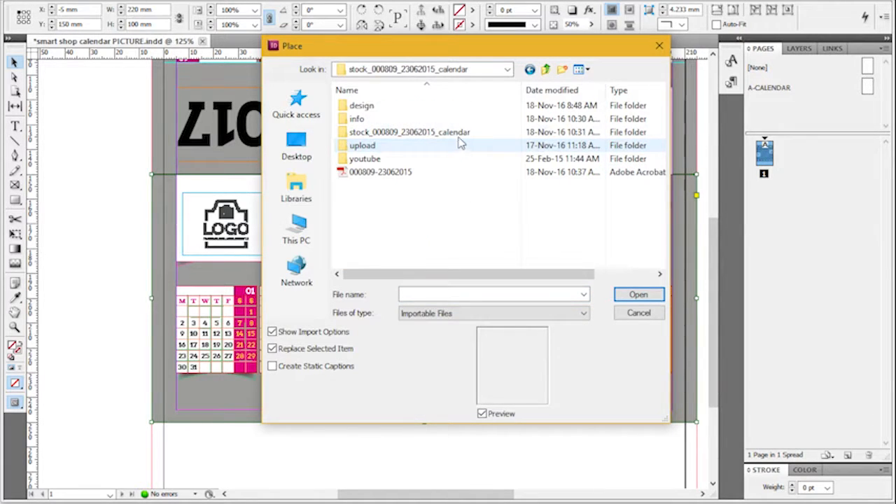
pyautogui.doubleClick(444, 105)
pyautogui.doubleClick(423, 107)
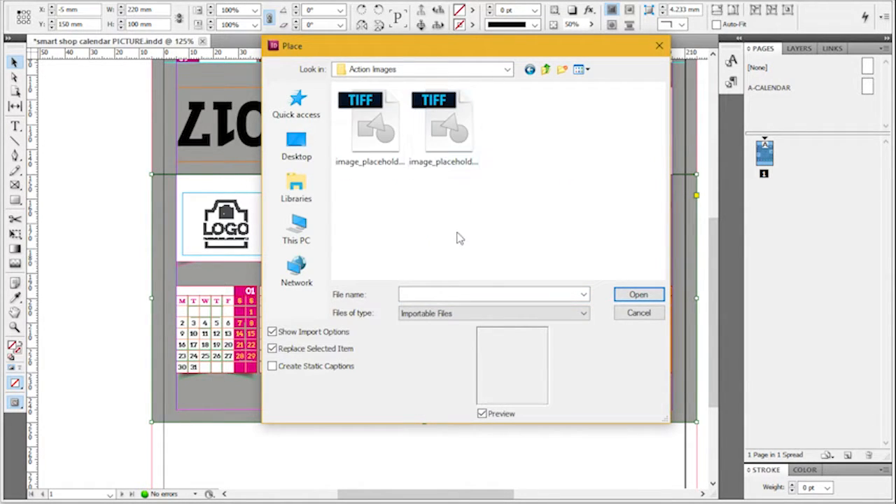
# Try placing image_placeholder-01.tif in the lower background frame with its import options accepted, and undo the placement.
pyautogui.doubleClick(389, 139)
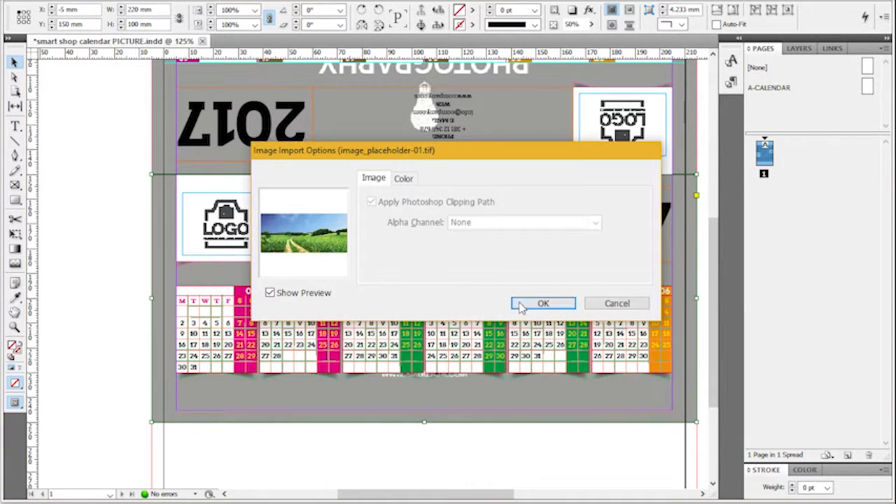
pyautogui.click(536, 304)
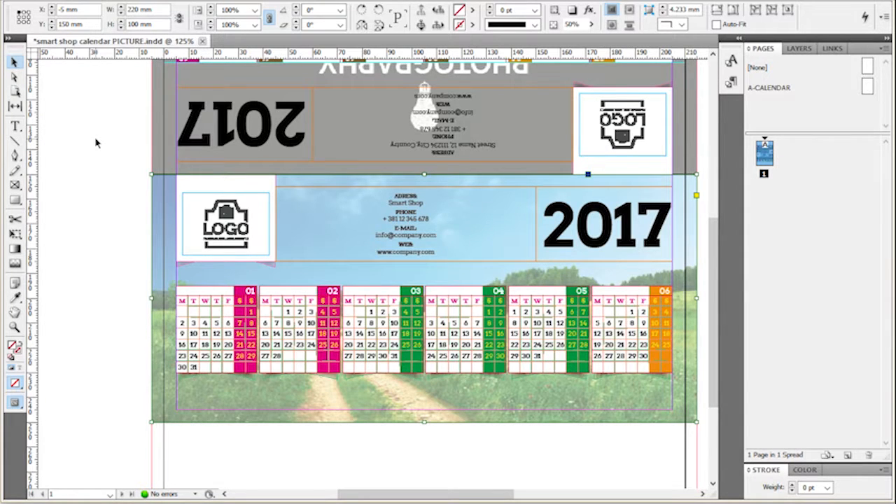
pyautogui.hotkey('ctrl', 'z')
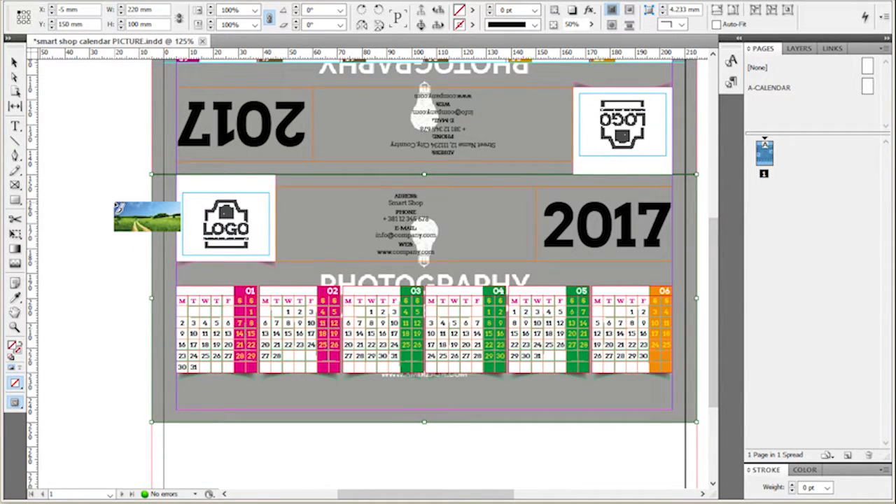
pyautogui.press('Escape')
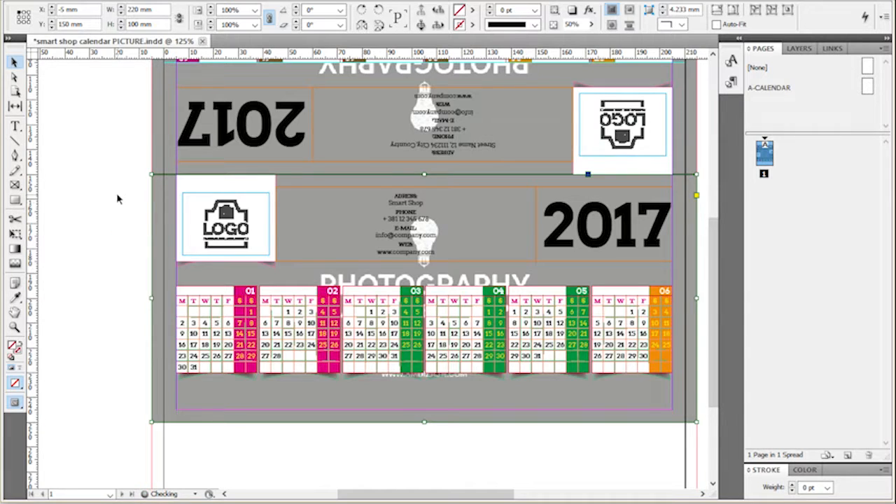
# Show the document's linked files and view the commands available for the image_placeholder-01.tif link.
pyautogui.click(42, 1)
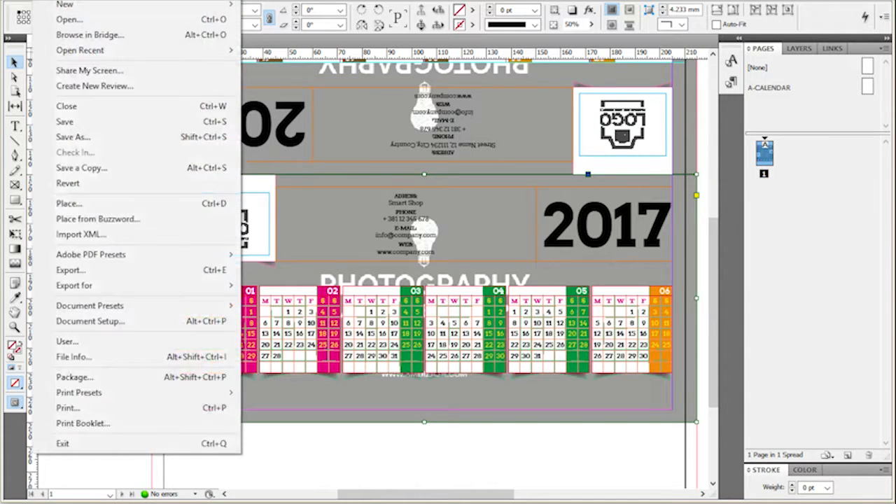
pyautogui.click(835, 50)
pyautogui.click(835, 49)
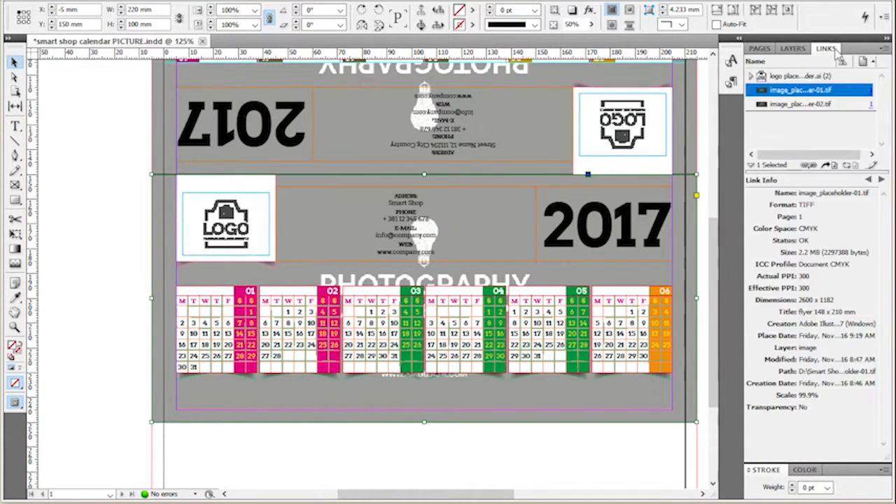
pyautogui.rightClick(779, 90)
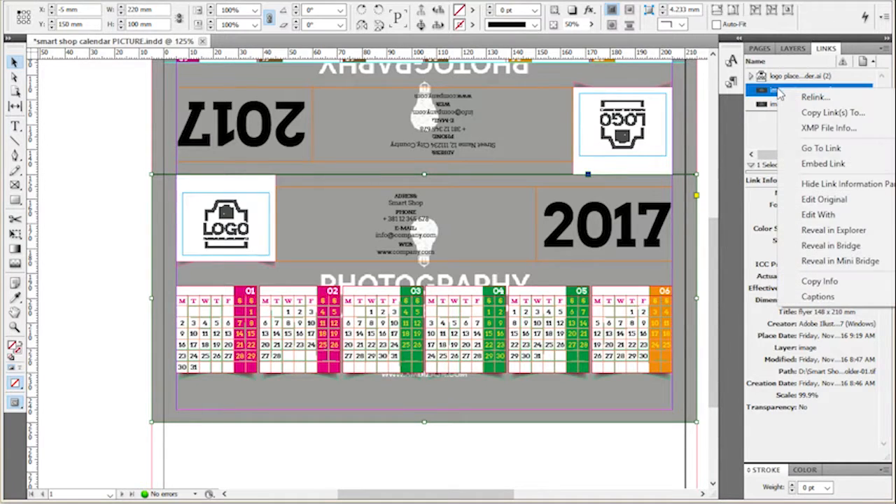
pyautogui.click(822, 51)
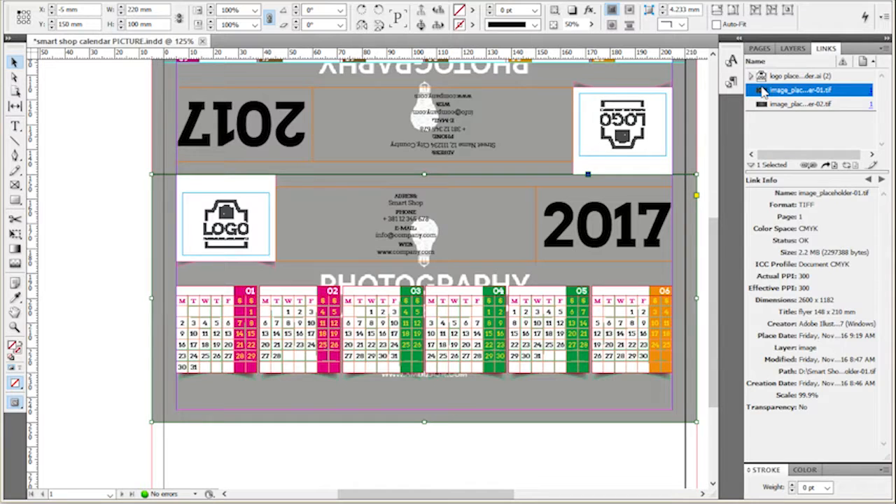
# Relink image_placeholder-01.tif to smart shop-placeholder-01.tif from the Action Images folder, accepting its import options.
pyautogui.rightClick(760, 91)
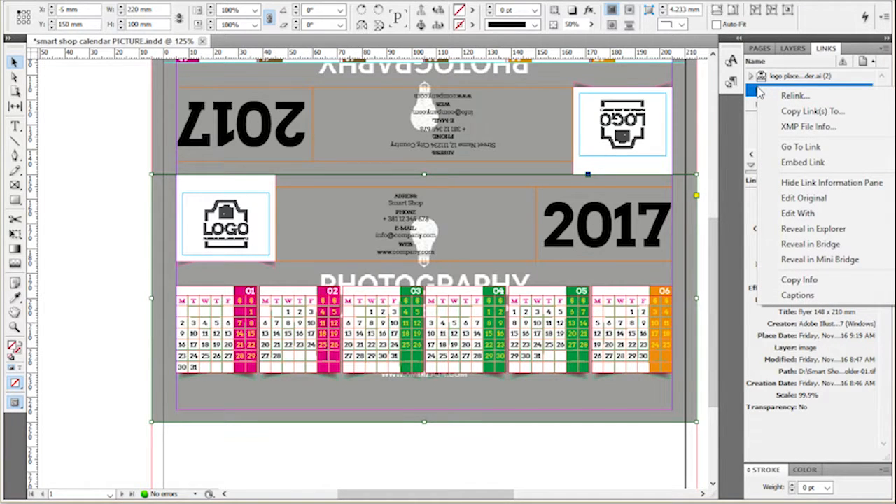
pyautogui.click(788, 96)
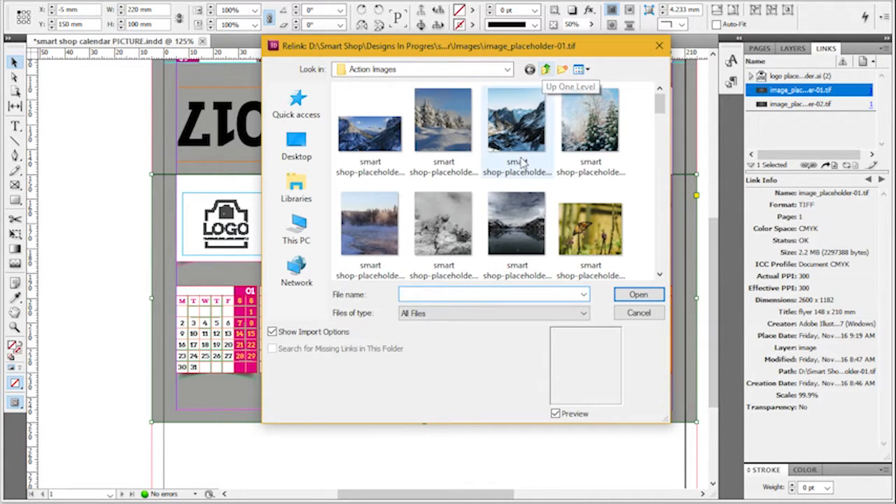
pyautogui.scroll(-3, 491, 201)
pyautogui.scroll(3, 492, 200)
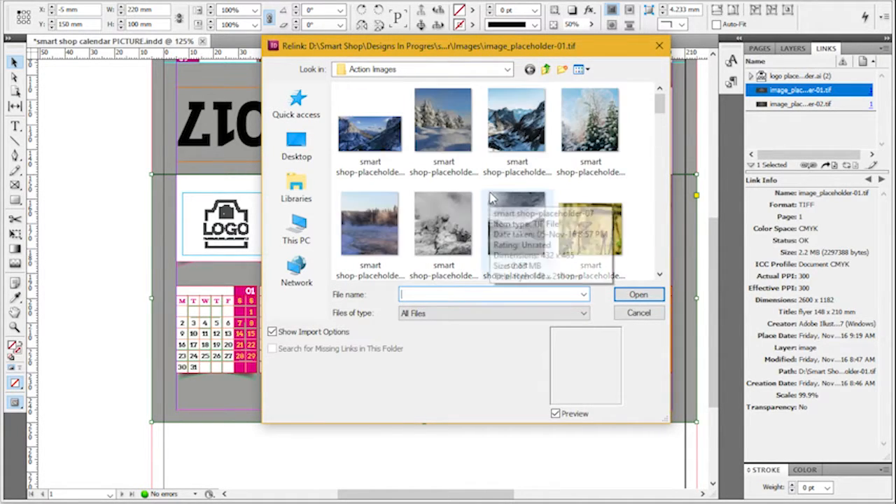
pyautogui.click(376, 140)
pyautogui.doubleClick(375, 140)
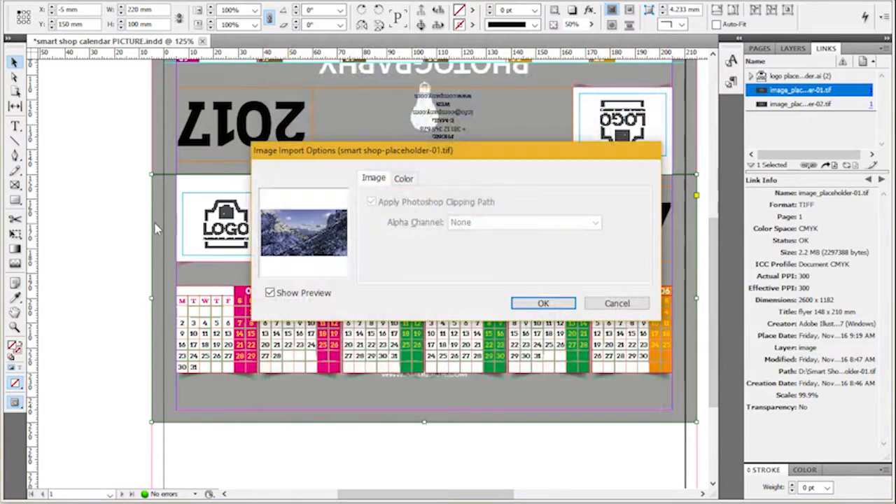
pyautogui.click(544, 303)
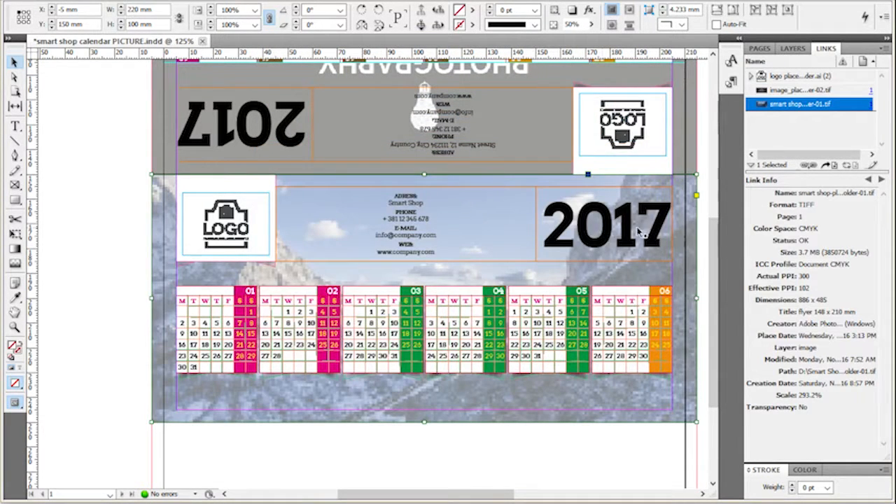
# Try fitting the mountain image proportionally inside its frame, make it fill the frame proportionally, and deselect it.
pyautogui.click(787, 10)
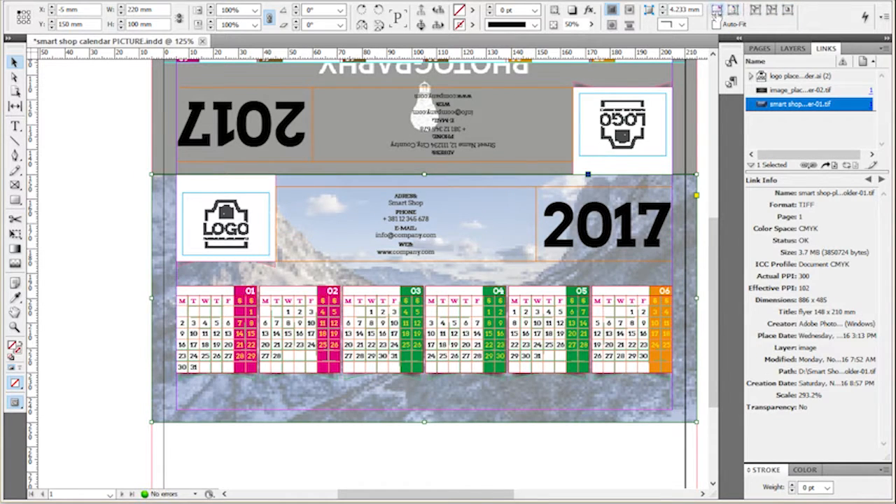
pyautogui.click(425, 298)
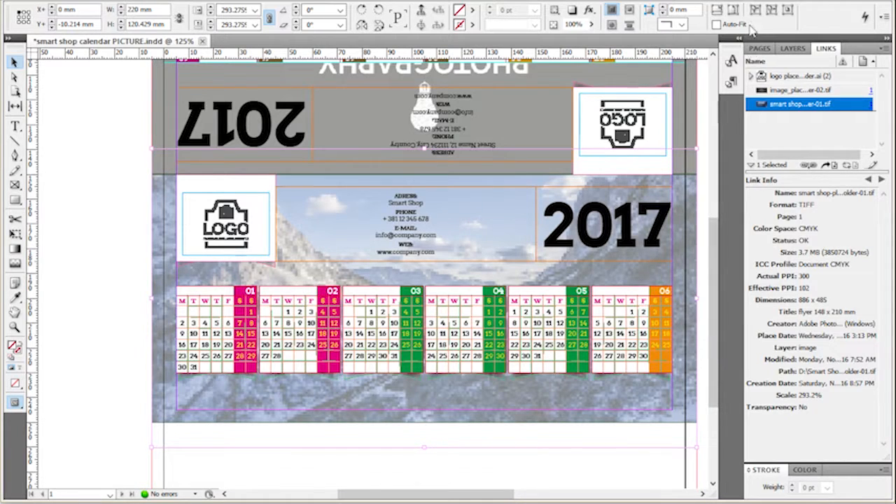
pyautogui.click(732, 9)
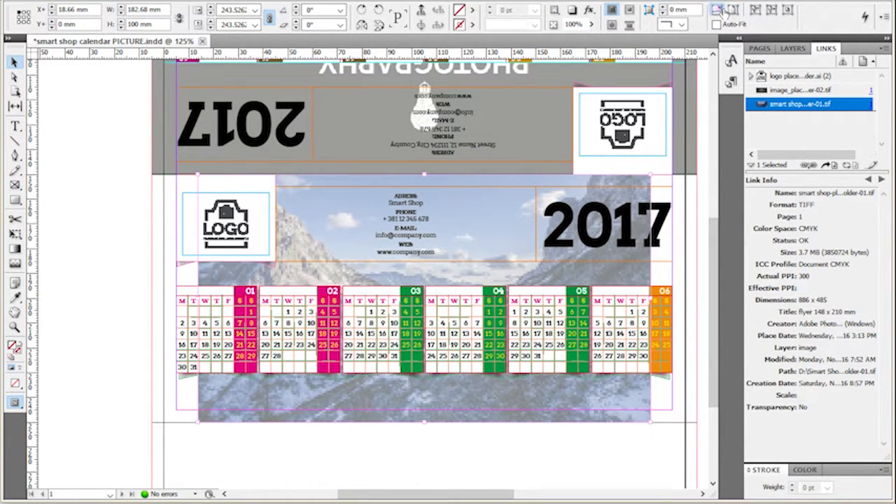
pyautogui.click(717, 10)
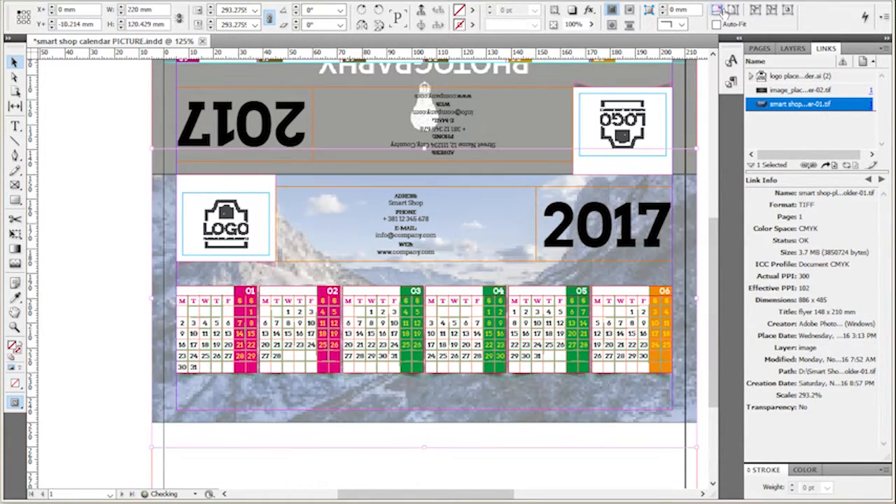
pyautogui.click(114, 184)
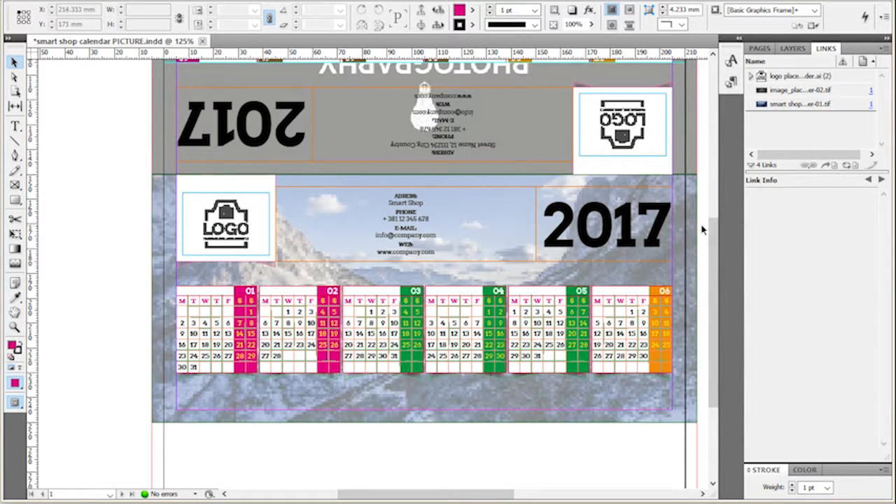
# Undo the image fitting and the relink in the lower background frame, and clear the selection.
pyautogui.hotkey('ctrl', 'z')
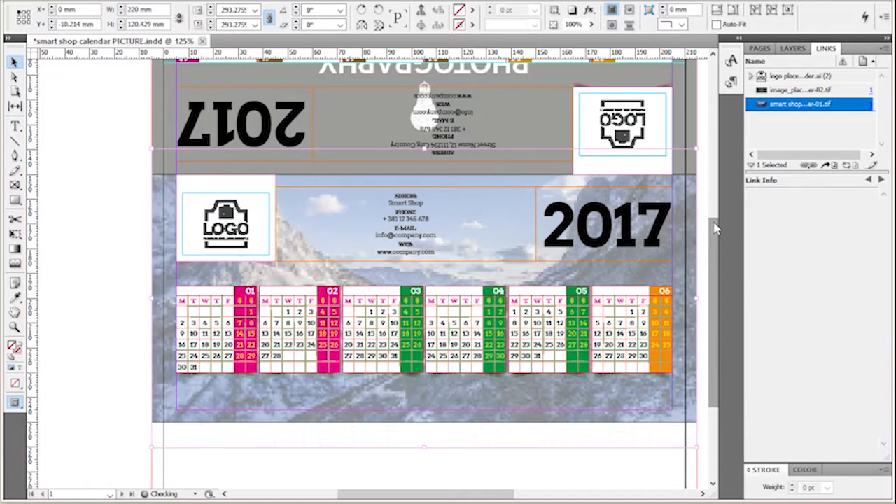
pyautogui.press('Escape')
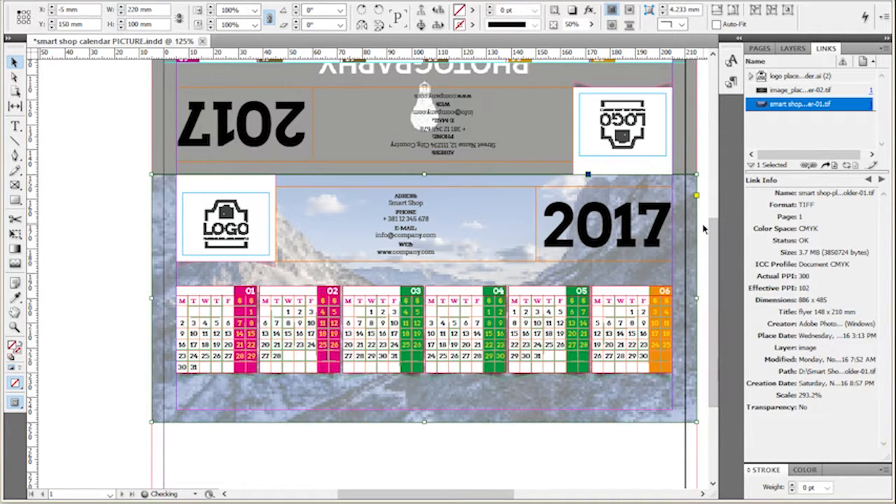
pyautogui.hotkey('ctrl', 'z')
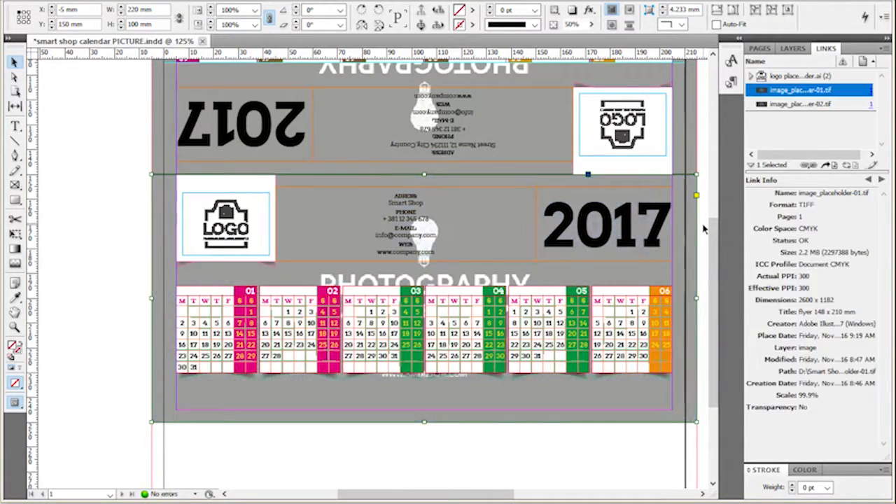
pyautogui.click(81, 218)
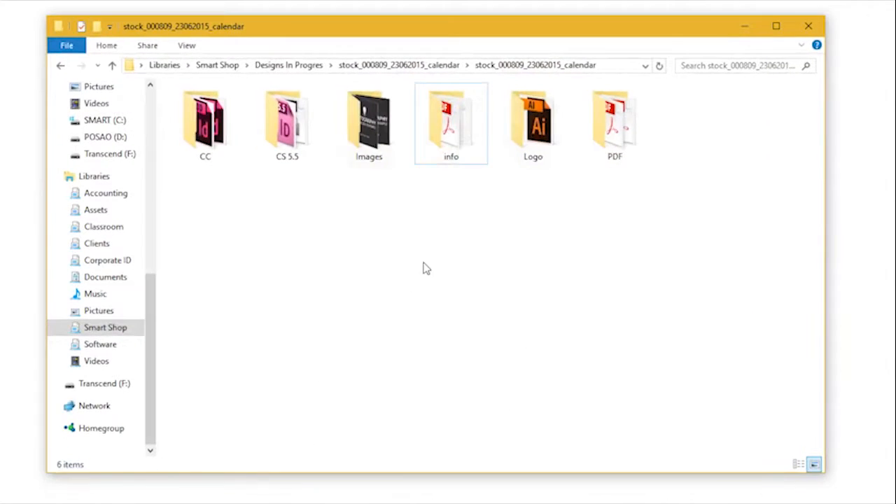
# Open image_placeholder-01.tif from the Images folder in Photoshop and place the foggy autumn road photo from the Fall folder.
pyautogui.doubleClick(368, 119)
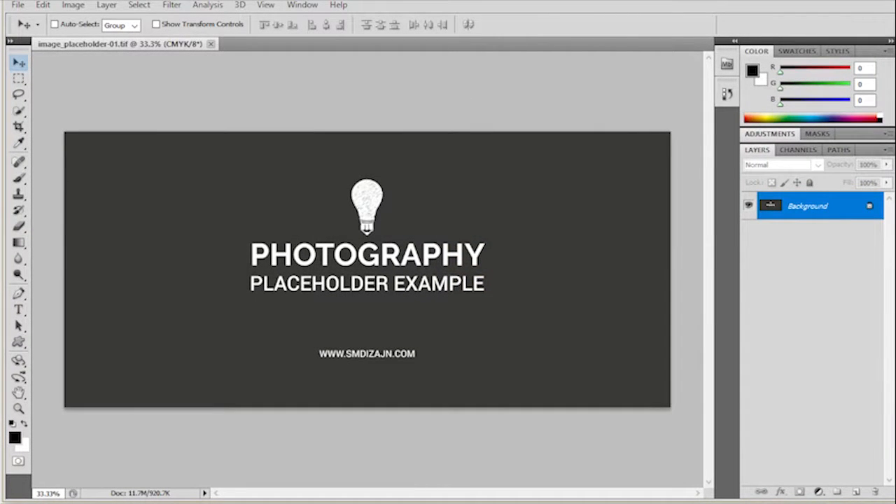
pyautogui.click(18, 5)
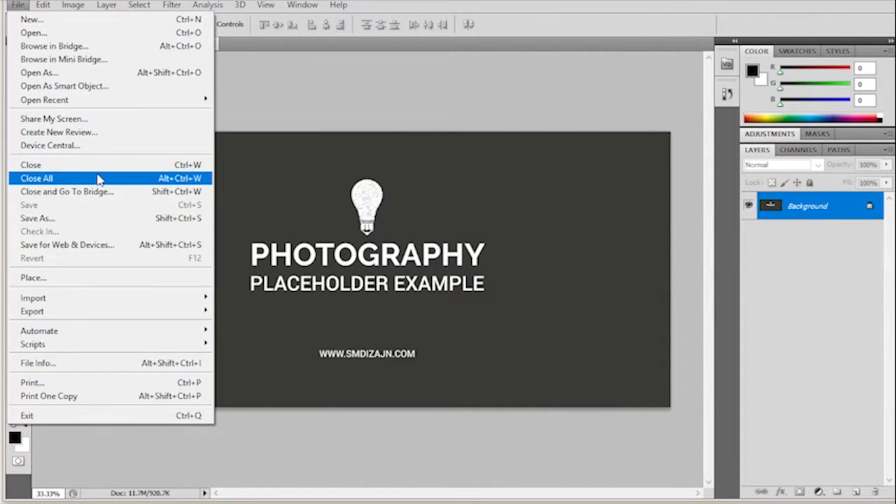
pyautogui.click(90, 278)
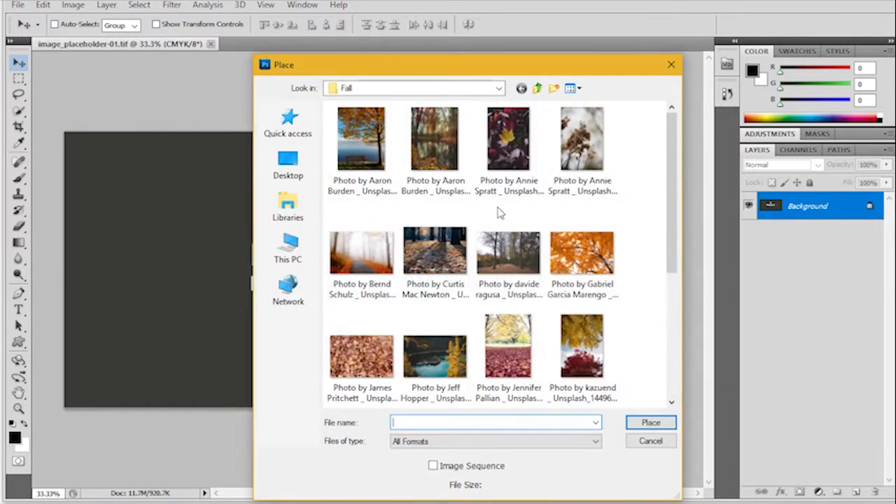
pyautogui.scroll(-3, 500, 214)
pyautogui.scroll(2, 504, 238)
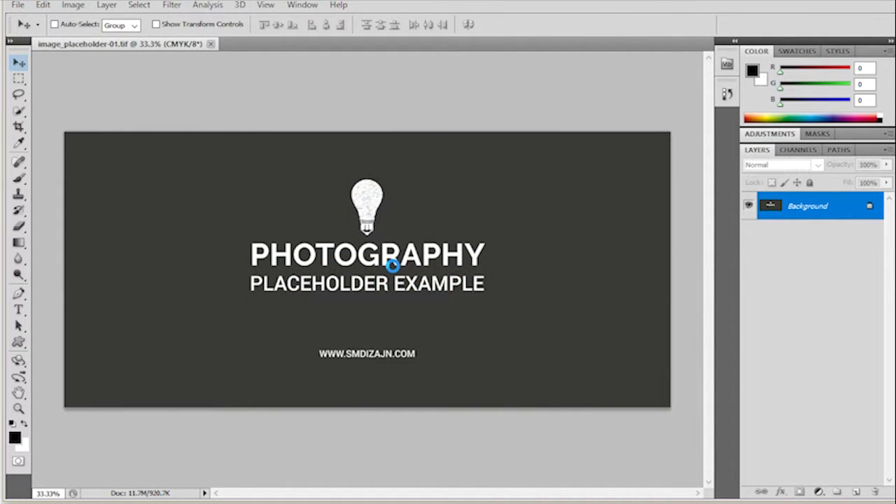
# Scale the placed photo proportionally to 21.71% so it covers the canvas, commit the placement, and shift the photo upward.
pyautogui.moveTo(580, 400); pyautogui.dragTo(689, 472)
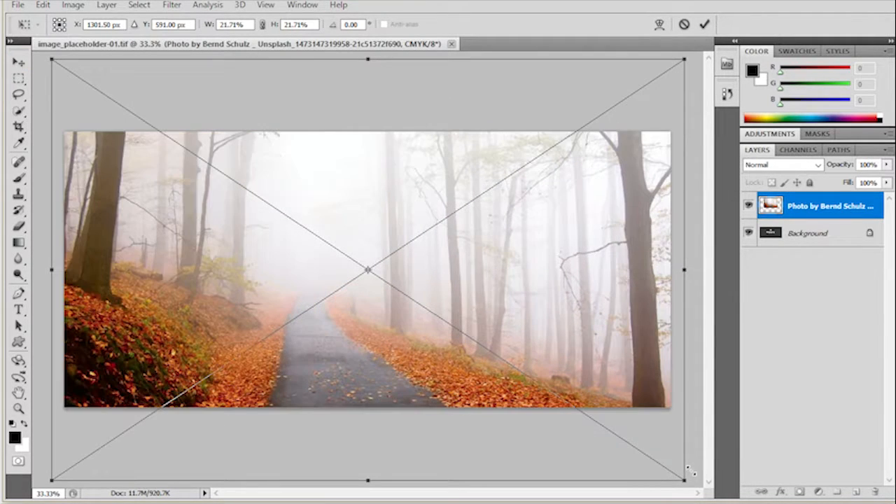
pyautogui.click(706, 26)
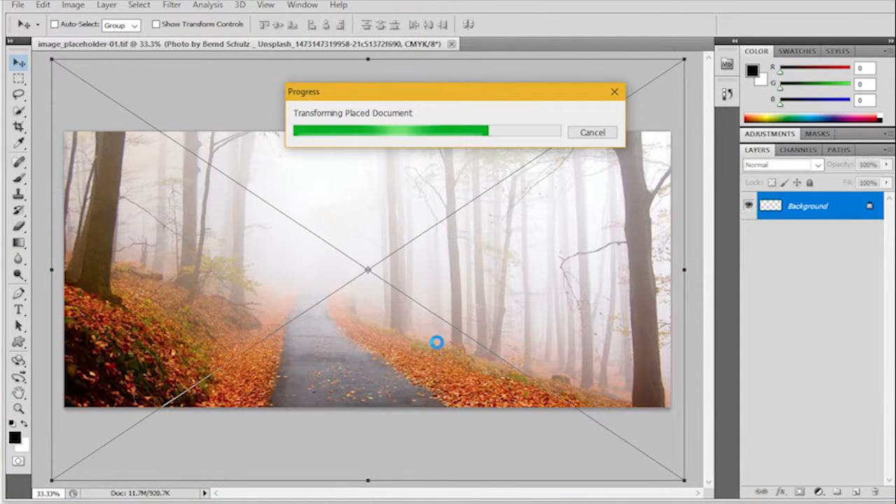
pyautogui.moveTo(489, 328); pyautogui.dragTo(493, 285)
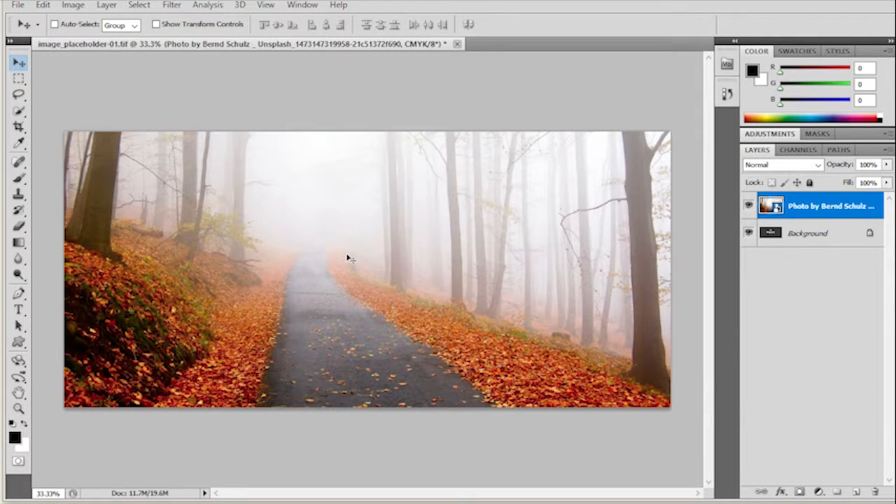
# Try merging the photo layer down into the background, and undo the merge.
pyautogui.hotkey('ctrl', 'e')
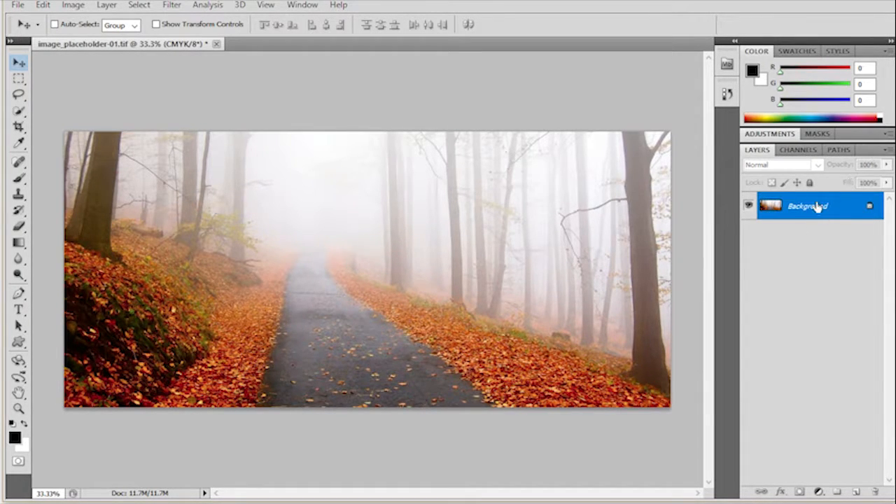
pyautogui.click(43, 5)
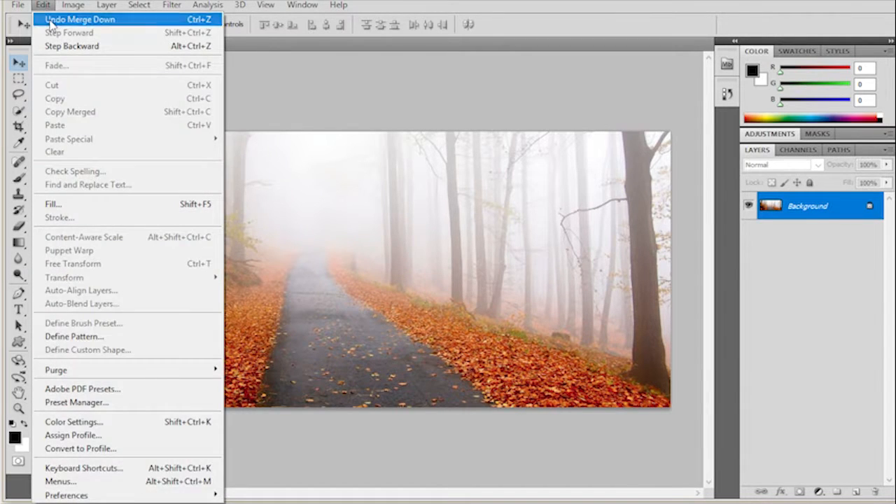
pyautogui.click(65, 14)
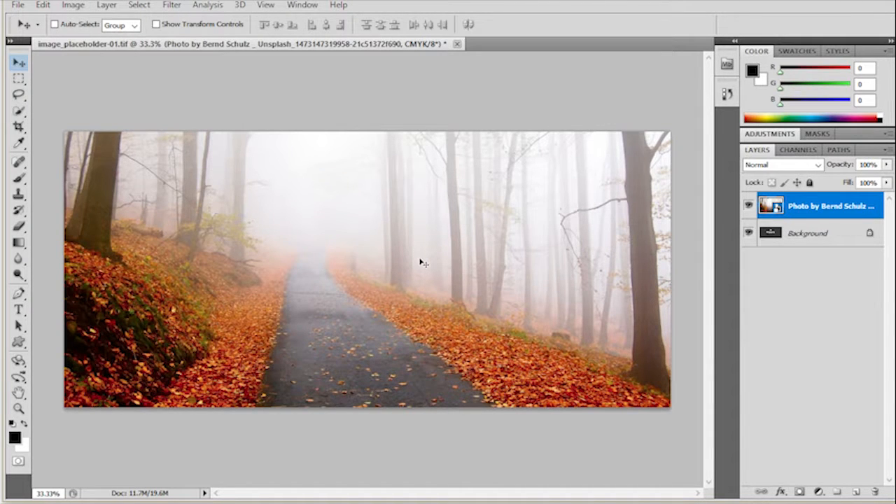
# Save the layered placeholder TIFF with LZW image compression, interleaved pixel order, IBM PC byte order and RLE layer compression.
pyautogui.hotkey('ctrl', 's')
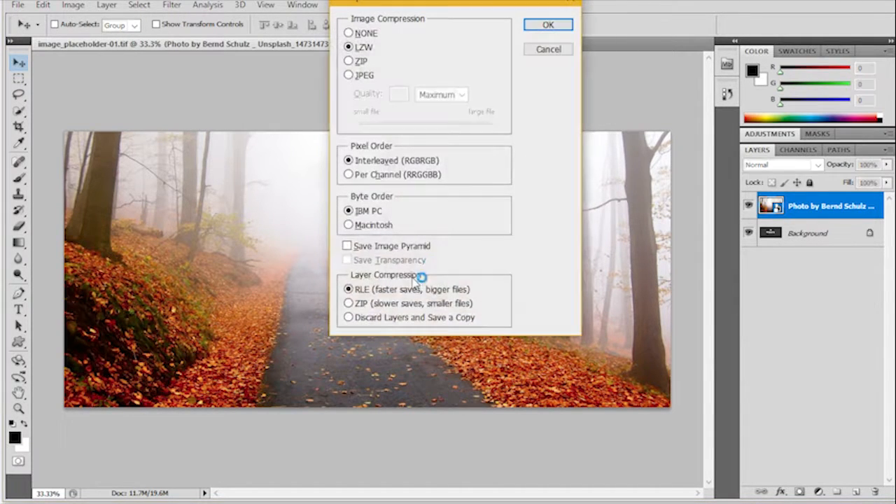
pyautogui.click(550, 25)
pyautogui.click(425, 181)
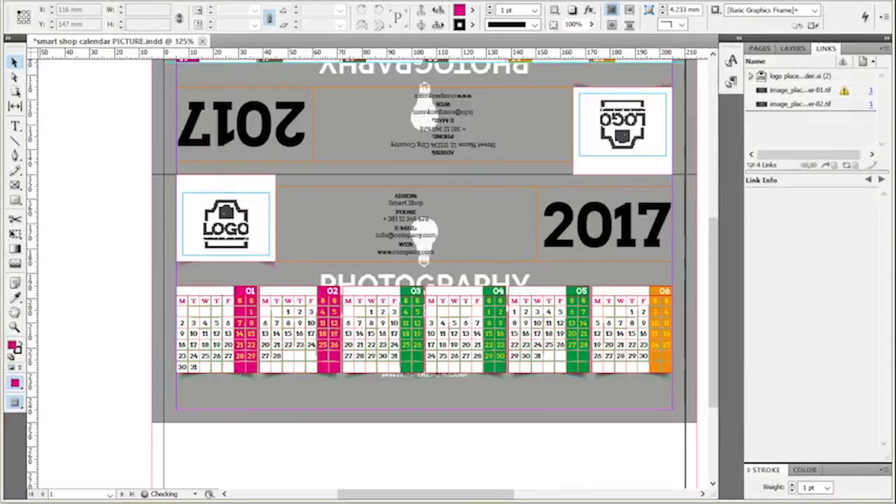
# In the InDesign calendar, select both image placeholder links, view their available link commands, and dismiss them.
pyautogui.click(819, 92)
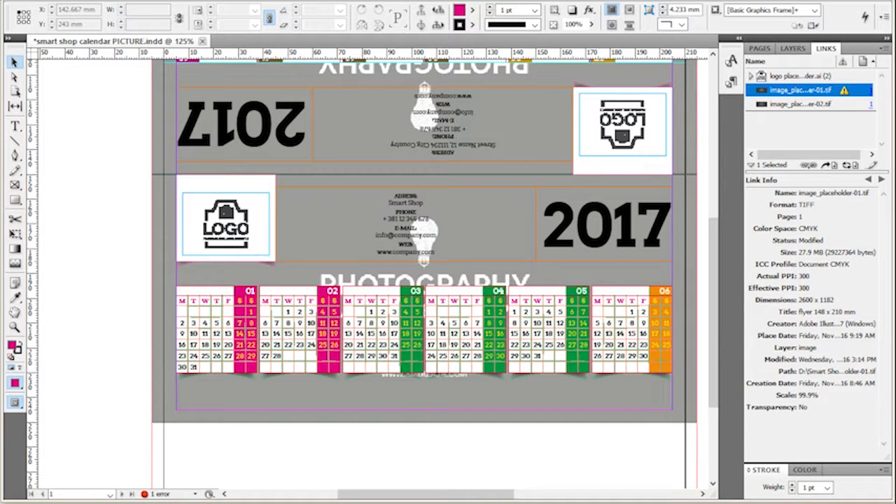
pyautogui.keyDown('shift'); pyautogui.click(820, 104); pyautogui.keyUp('shift')
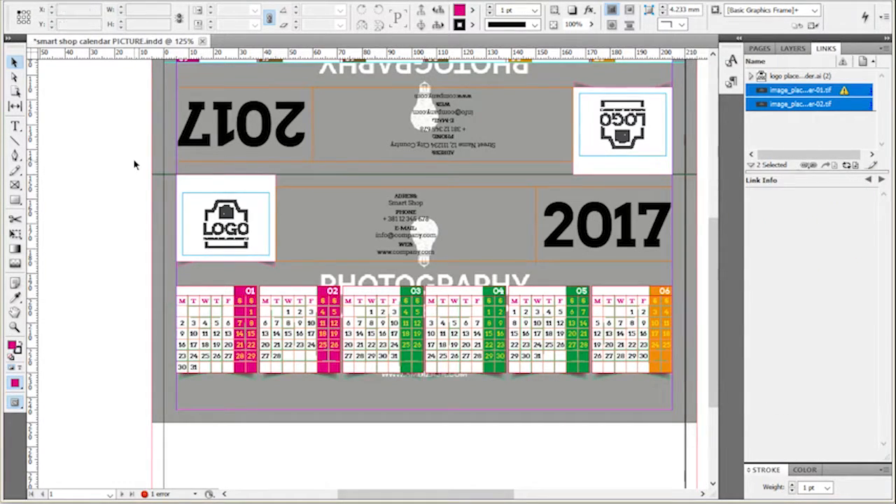
pyautogui.rightClick(829, 96)
pyautogui.rightClick(765, 91)
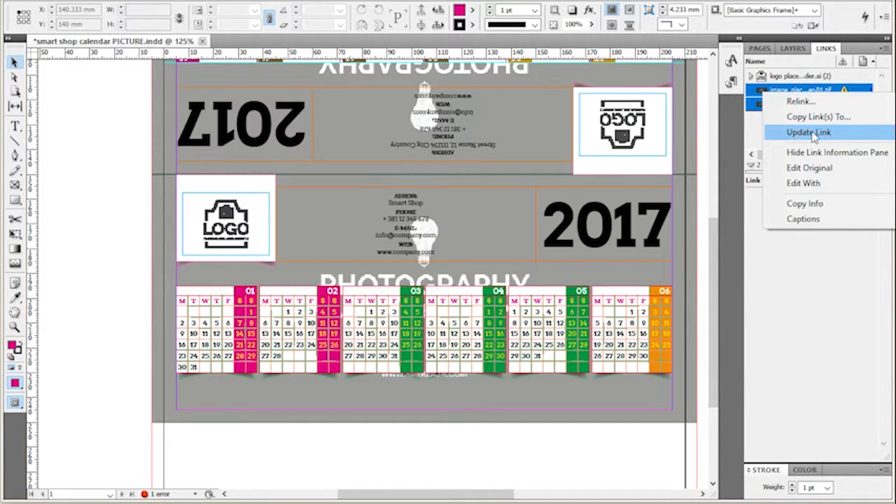
pyautogui.click(116, 121)
# Update the modified image_placeholder-01.tif link so the lower calendar background uses the edited forest photo.
pyautogui.click(808, 77)
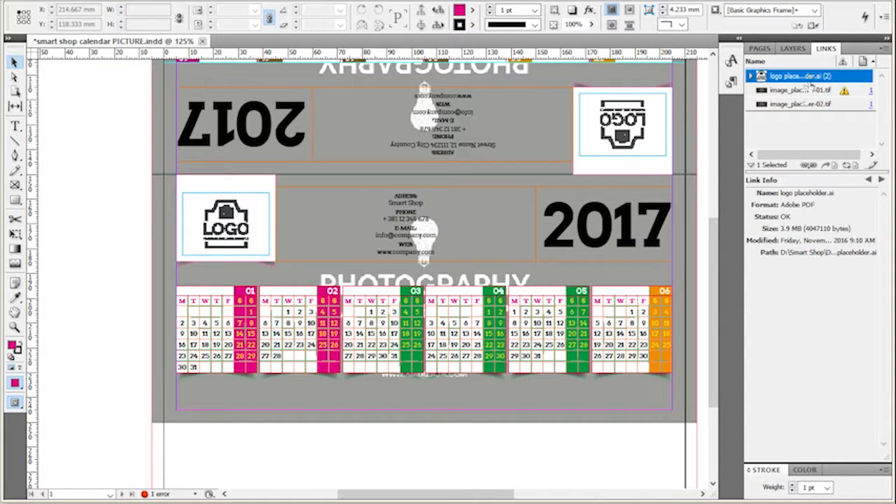
pyautogui.click(844, 93)
pyautogui.click(844, 93)
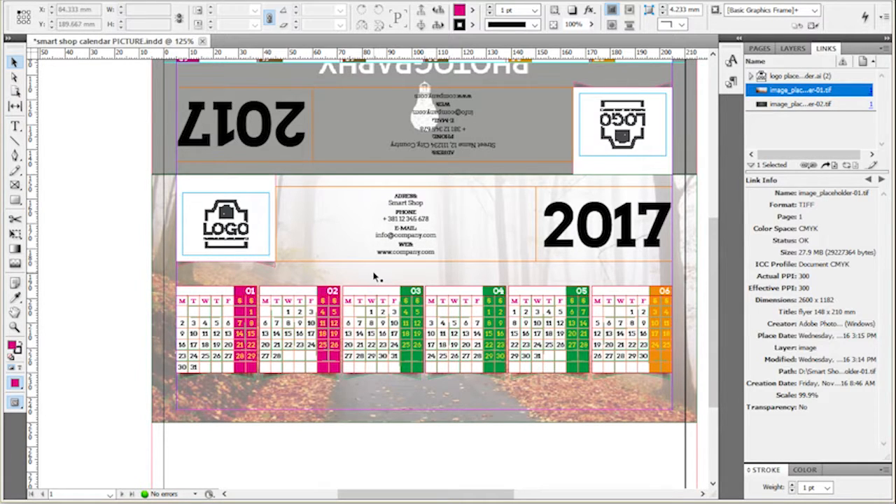
pyautogui.hotkey('ctrl', '-')
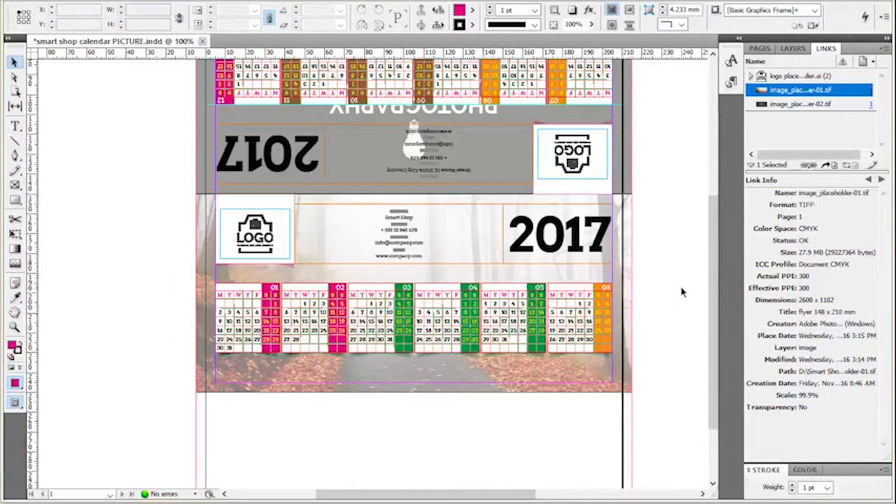